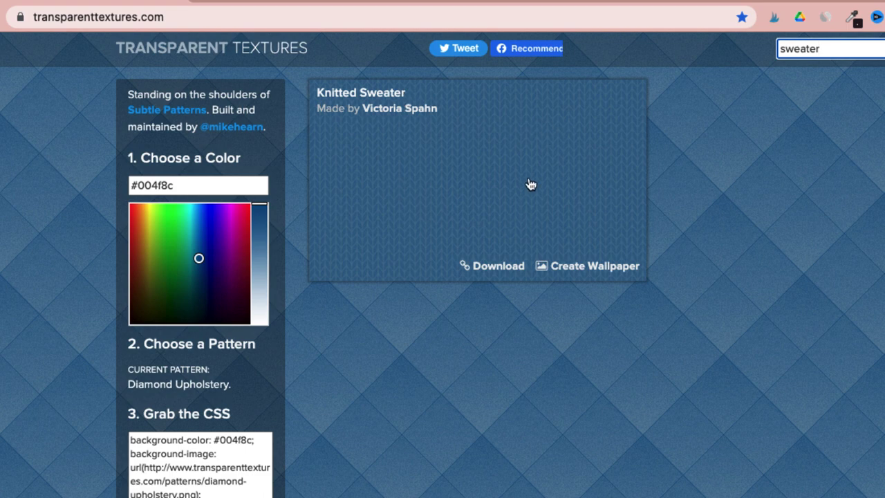
Search Transparent Textures for 'sweater' to bring up the Knitted Sweater pattern.
{"action": "left_click", "coordinate": [200, 467]}
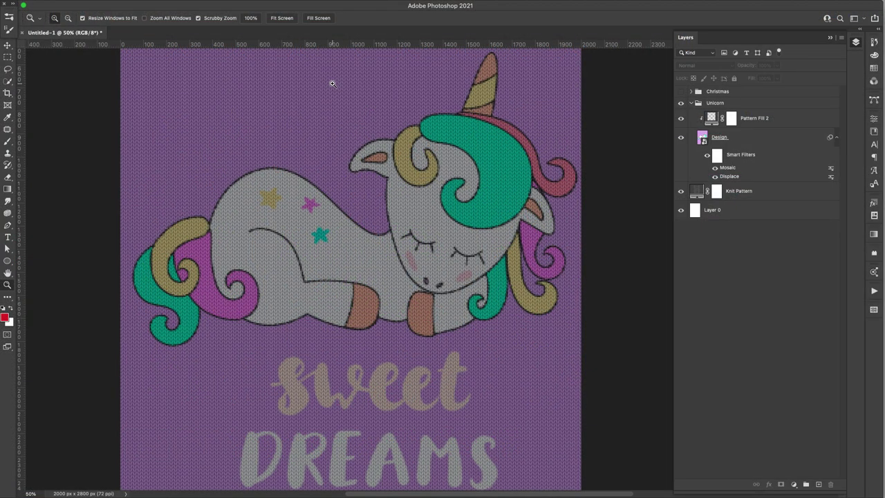
Open knitted-sweater.png from the Sweater Weather folder as its own 250 × 250 px document.
{"action": "mouse_move", "coordinate": [43, 5]}
{"action": "left_click", "coordinate": [72, 6]}
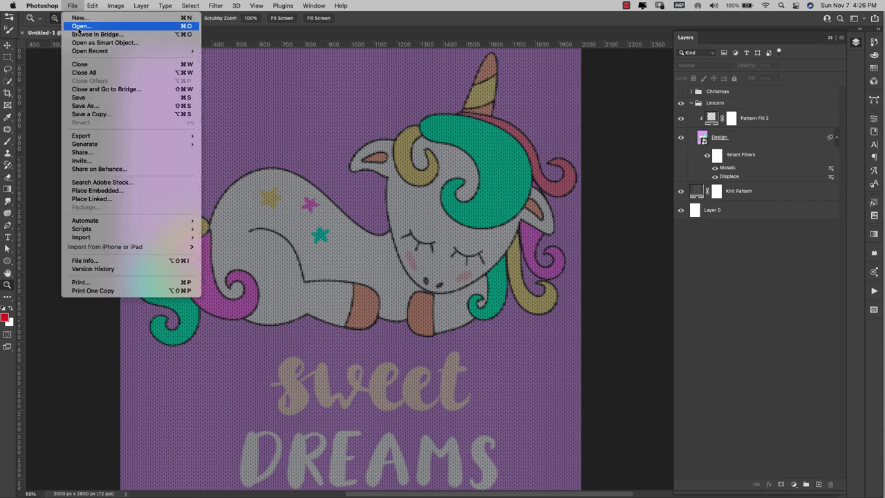
{"action": "left_click", "coordinate": [81, 28]}
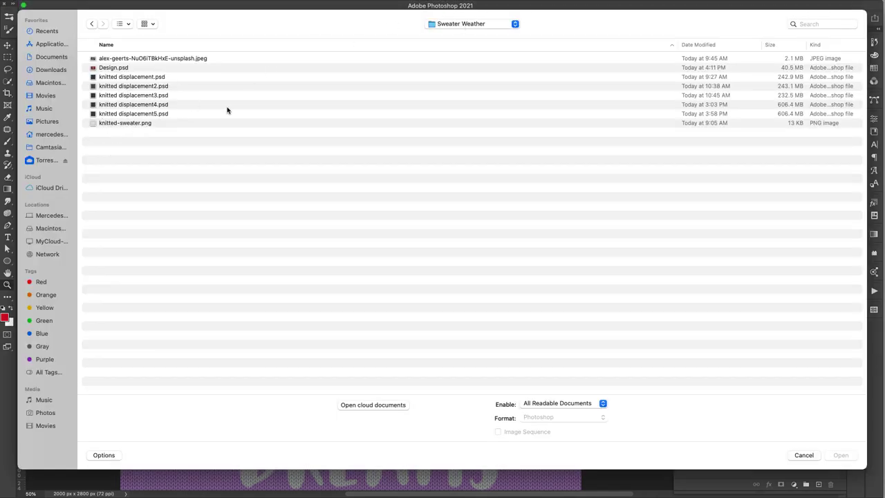
{"action": "left_click", "coordinate": [130, 125]}
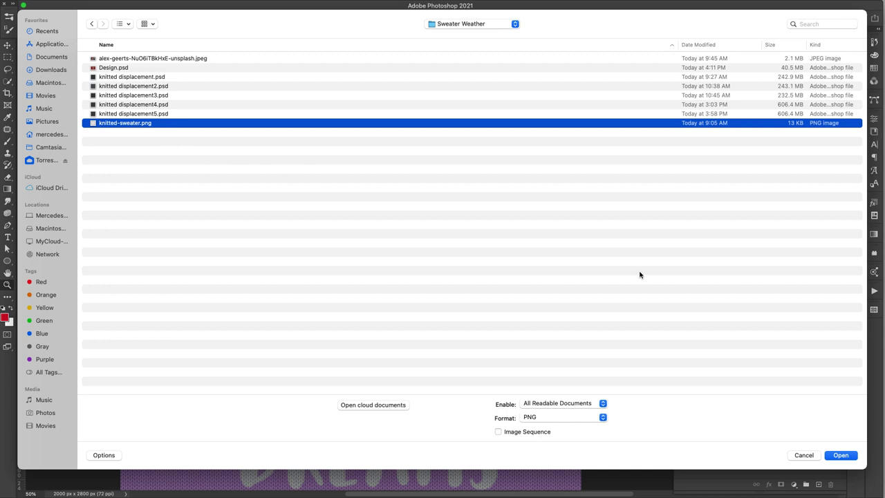
{"action": "left_click", "coordinate": [840, 455]}
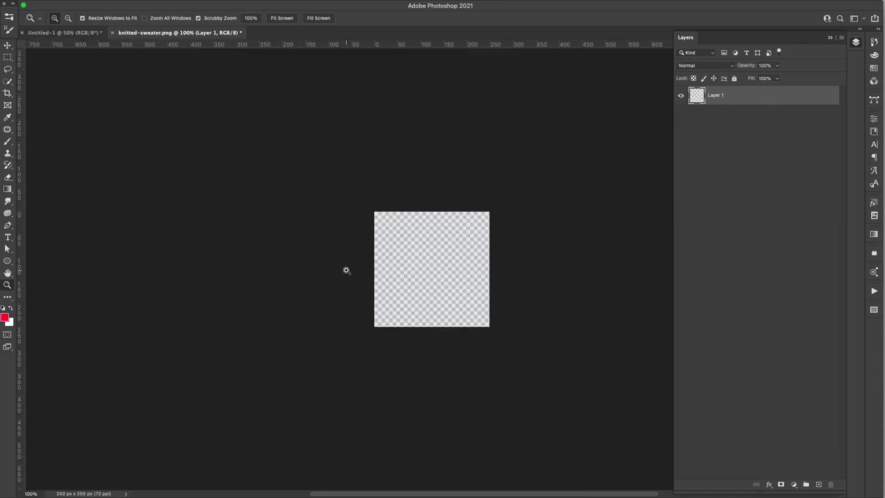
Define knitted-sweater.png as a pattern, then close its document without saving.
{"action": "left_click", "coordinate": [424, 267]}
{"action": "double_click", "coordinate": [424, 267]}
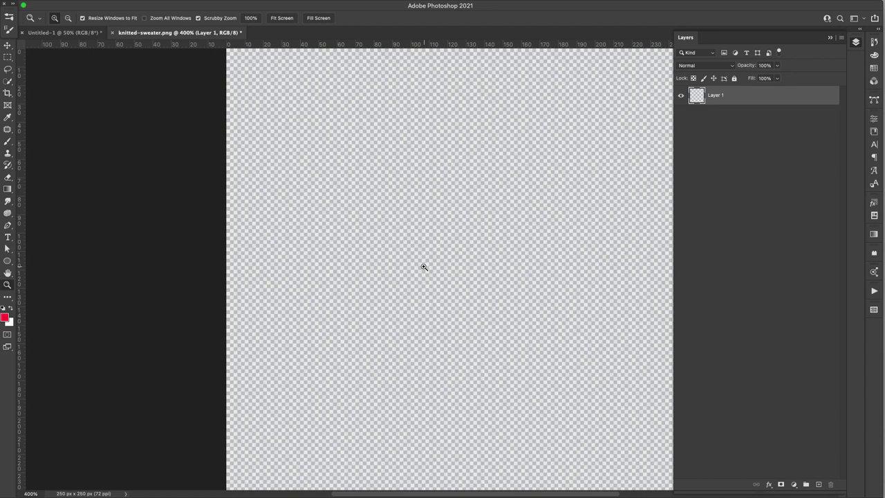
{"action": "left_click", "coordinate": [424, 267], "text": "alt"}
{"action": "left_click", "coordinate": [424, 267], "text": "alt"}
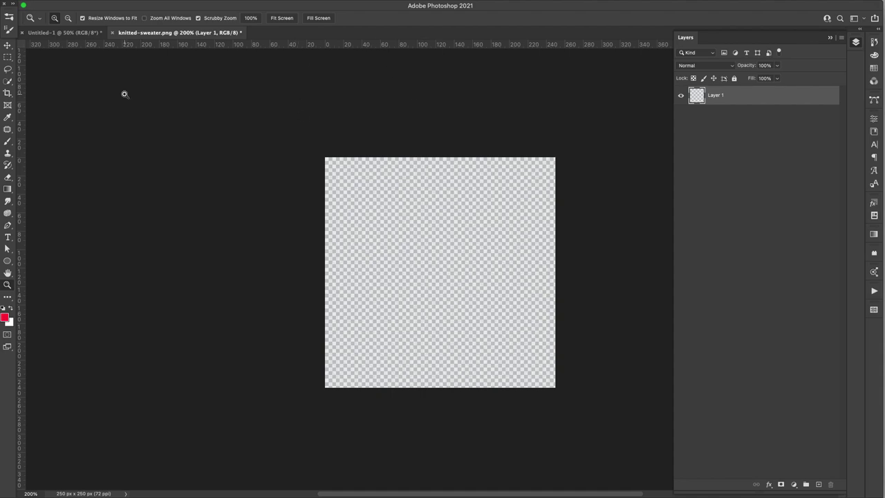
{"action": "left_click", "coordinate": [73, 6]}
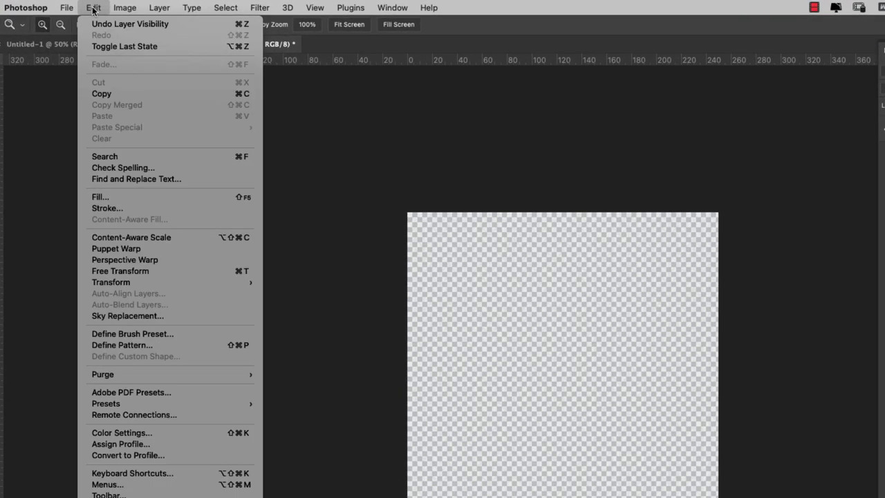
{"action": "left_click", "coordinate": [110, 345]}
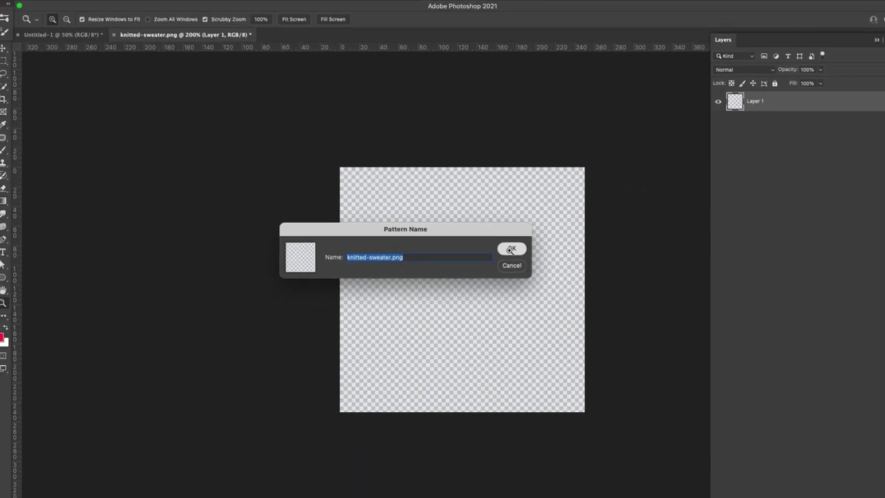
{"action": "left_click", "coordinate": [510, 250]}
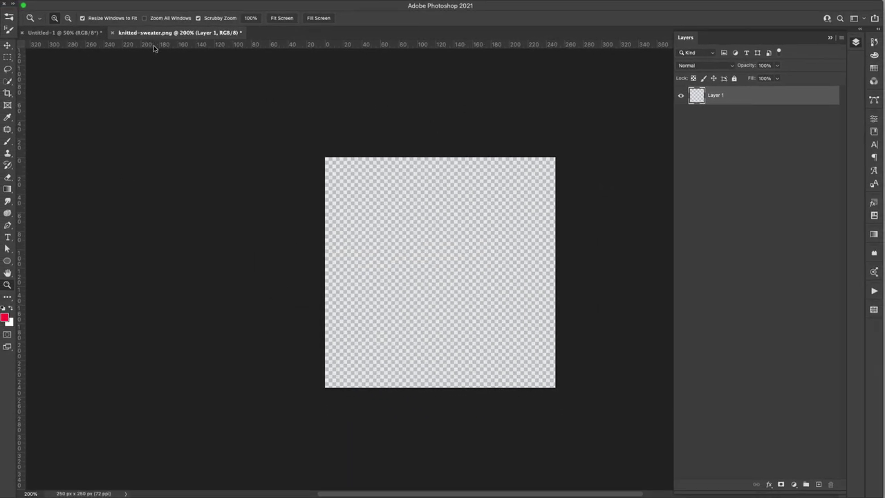
{"action": "left_click", "coordinate": [112, 33]}
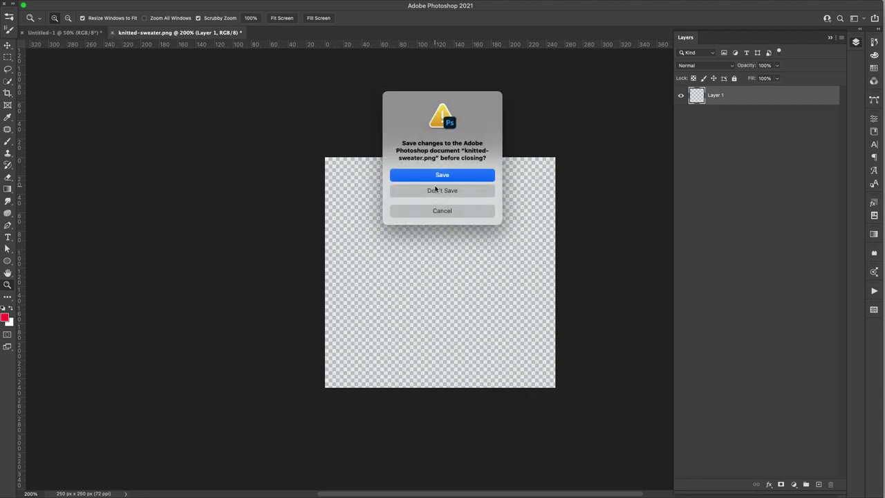
{"action": "left_click", "coordinate": [435, 190]}
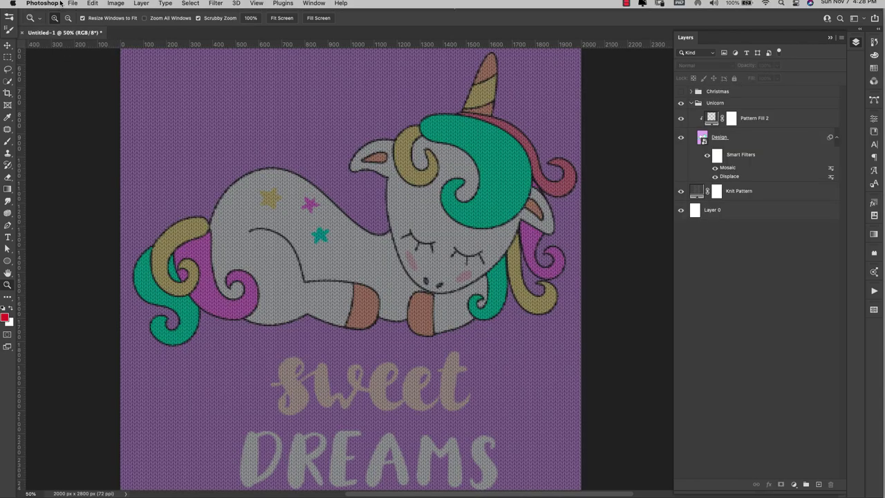
Create a blank 6000 × 6000 px, 300 ppi document from the recent preset.
{"action": "left_click", "coordinate": [72, 5]}
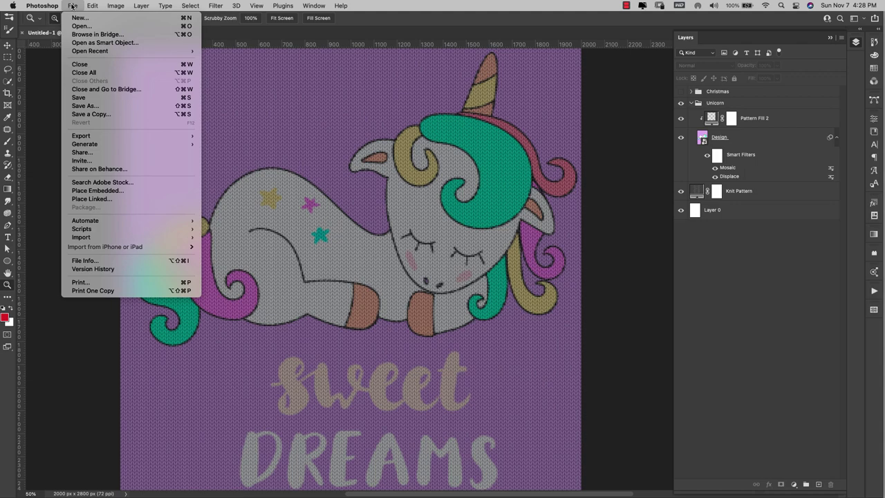
{"action": "left_click", "coordinate": [80, 17]}
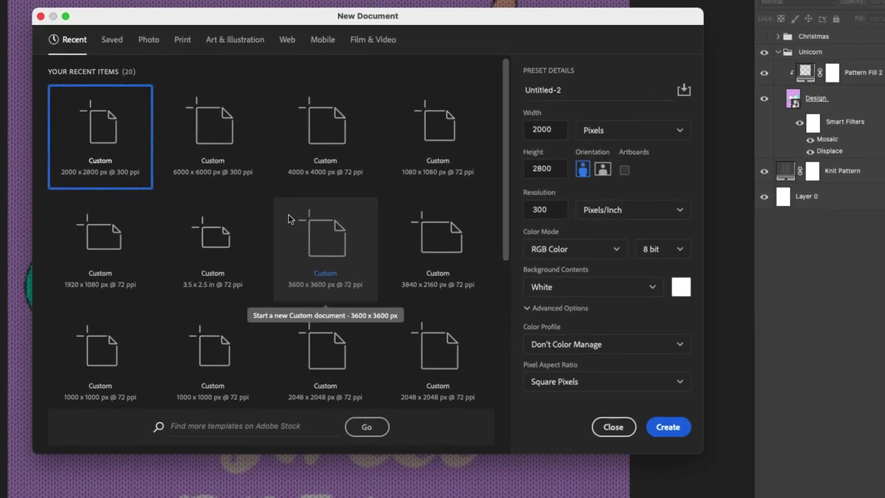
{"action": "left_click", "coordinate": [233, 137]}
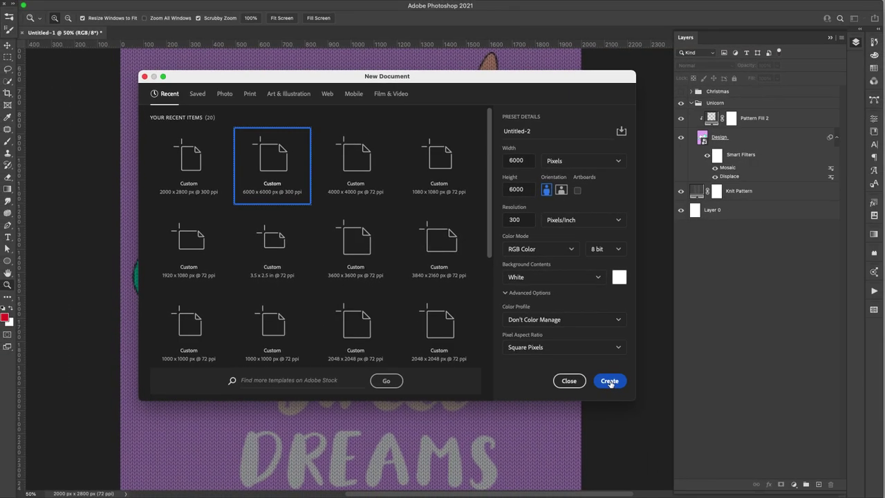
{"action": "left_click", "coordinate": [609, 381]}
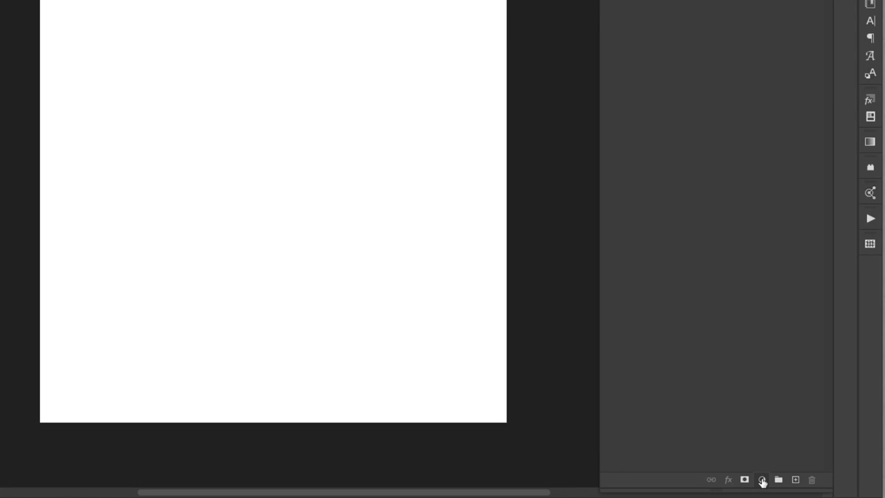
Add a Pattern Fill layer using the knitted-sweater pattern at 300% scale.
{"action": "left_click", "coordinate": [763, 480]}
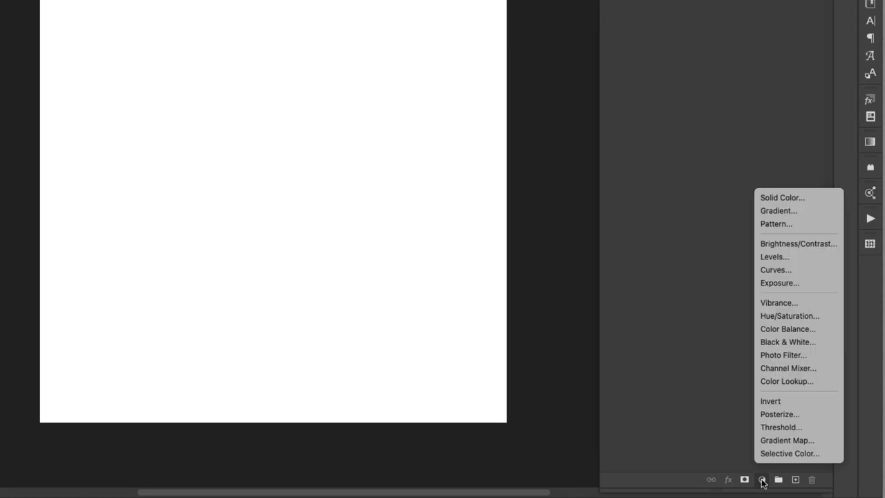
{"action": "left_click", "coordinate": [766, 224]}
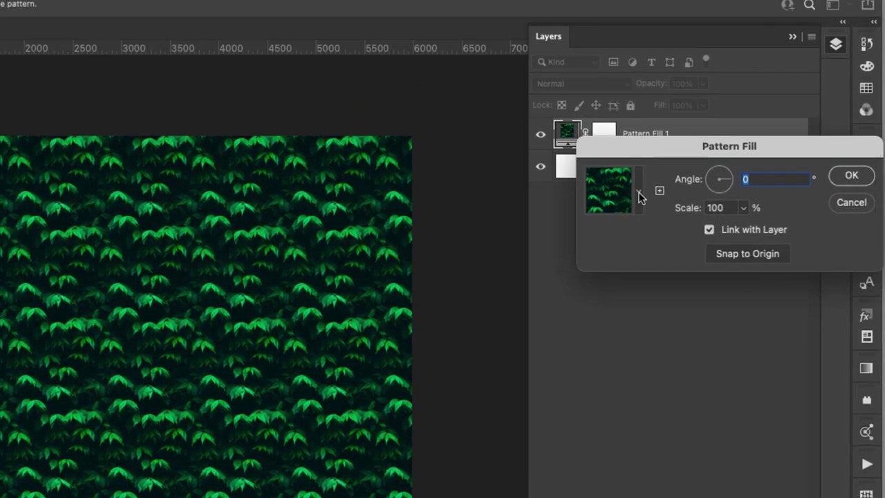
{"action": "left_click", "coordinate": [639, 194]}
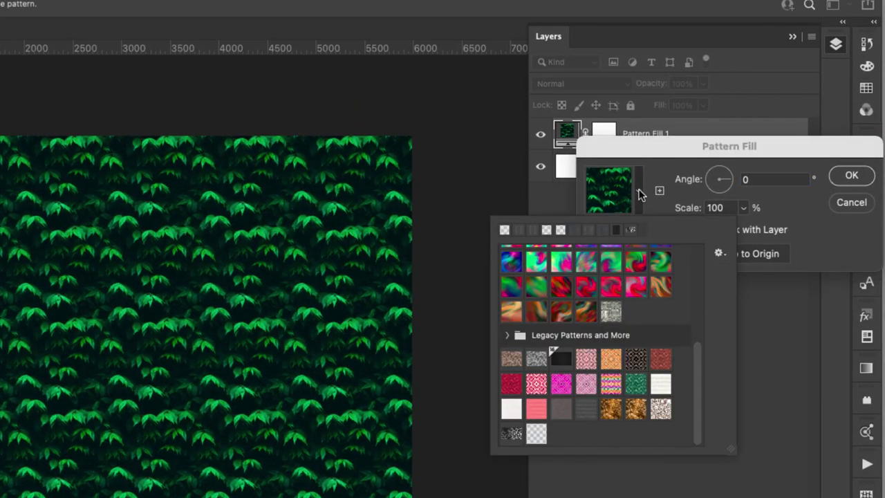
{"action": "left_click", "coordinate": [537, 434]}
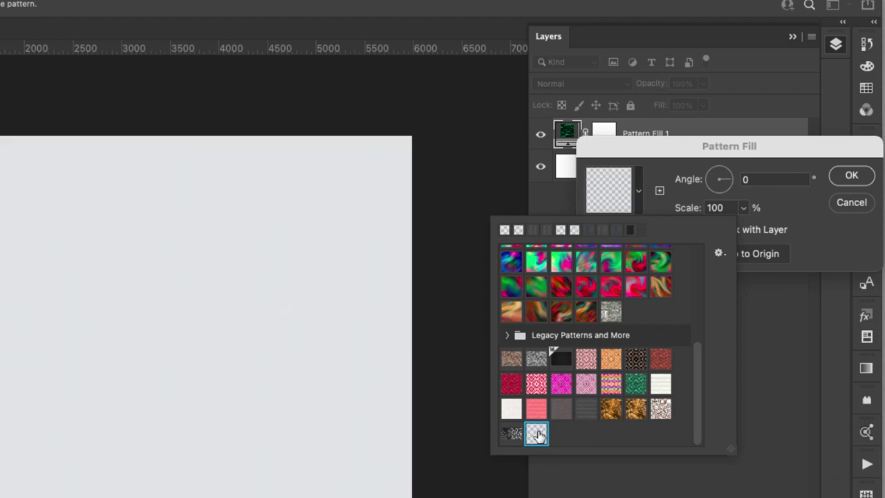
{"action": "left_click", "coordinate": [756, 198]}
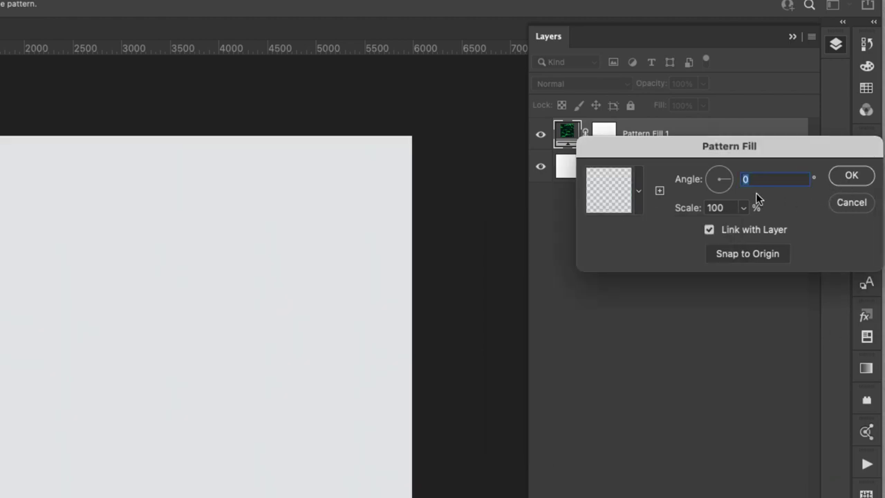
{"action": "left_click", "coordinate": [690, 207]}
{"action": "type", "text": "300"}
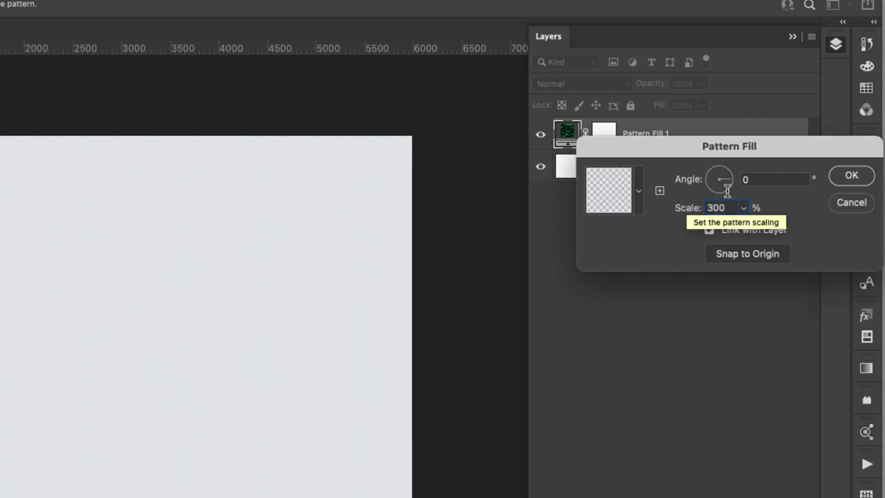
{"action": "left_click", "coordinate": [851, 175]}
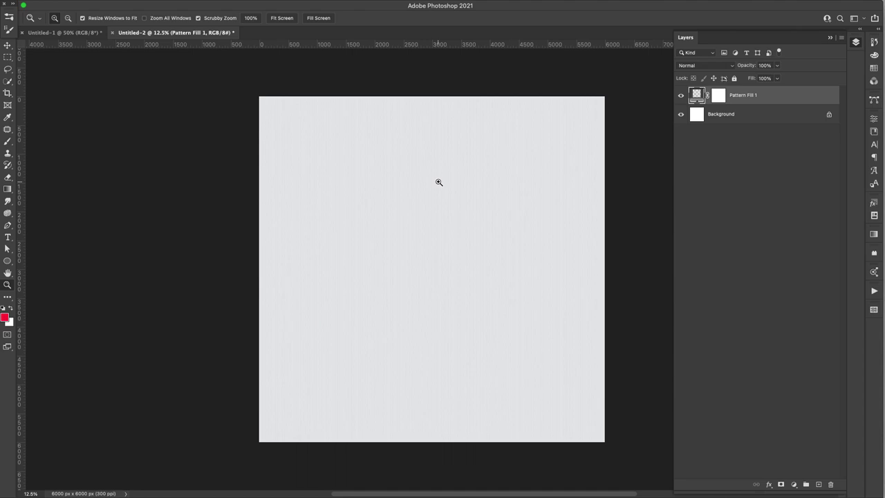
Convert Pattern Fill 1 to a smart object and apply Levels with black input raised to 200.
{"action": "right_click", "coordinate": [757, 97]}
{"action": "left_click", "coordinate": [733, 178]}
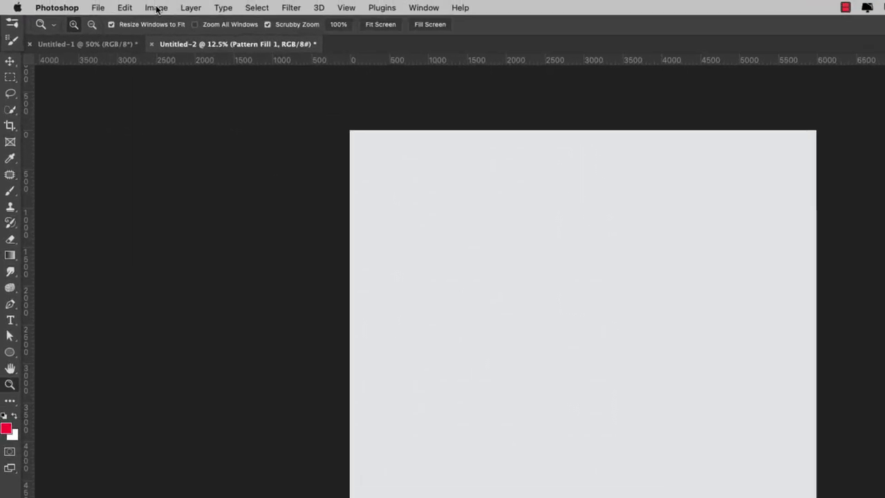
{"action": "left_click", "coordinate": [157, 9]}
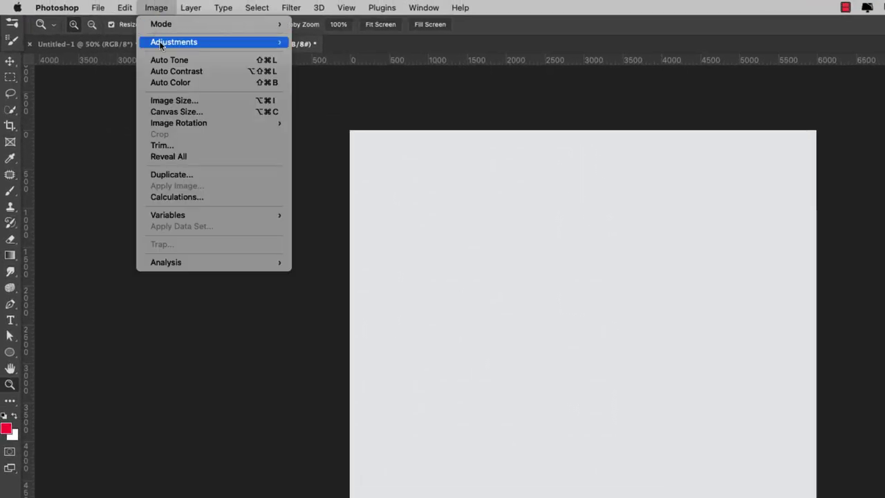
{"action": "mouse_move", "coordinate": [160, 43]}
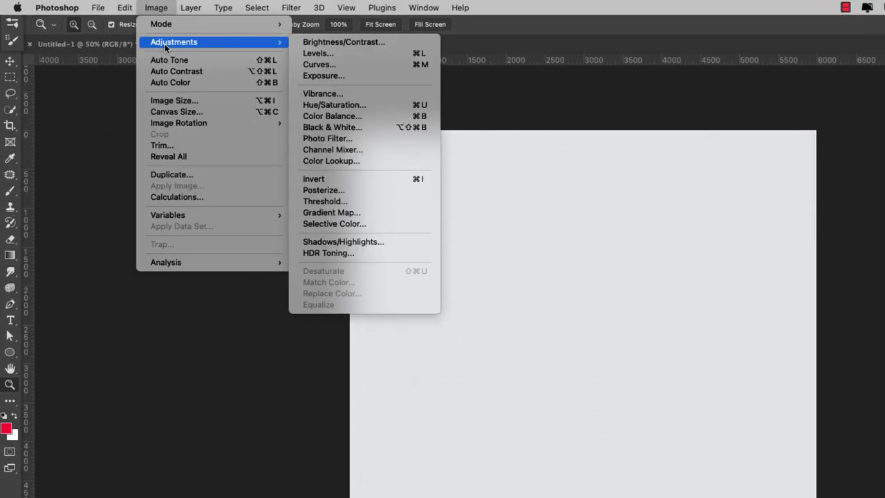
{"action": "left_click", "coordinate": [339, 53]}
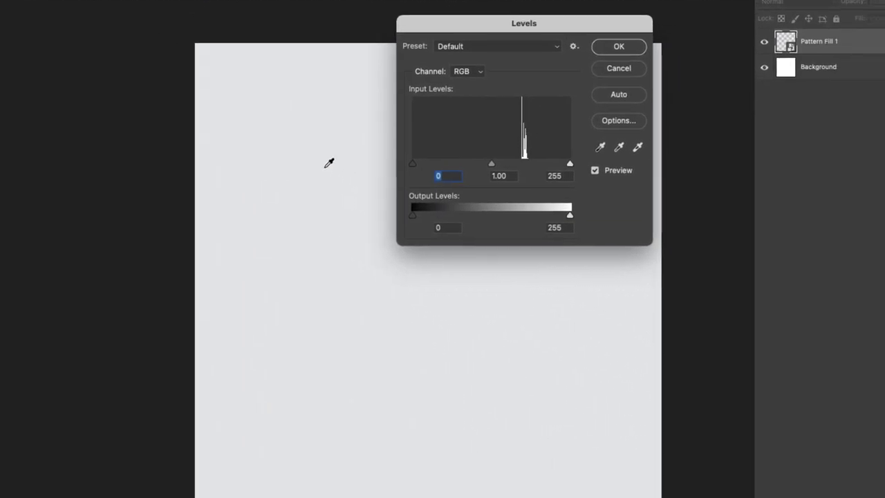
{"action": "left_click", "coordinate": [413, 165]}
{"action": "left_click_drag", "start_coordinate": [410, 168], "coordinate": [536, 168]}
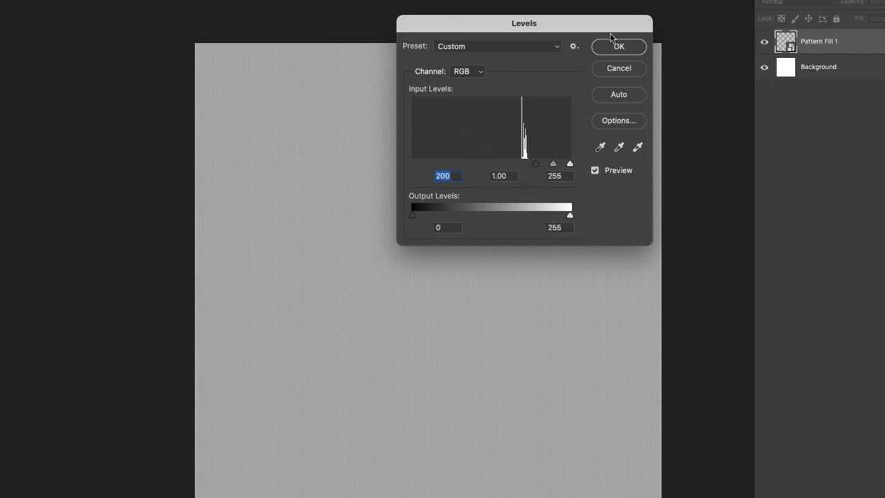
{"action": "left_click", "coordinate": [623, 49]}
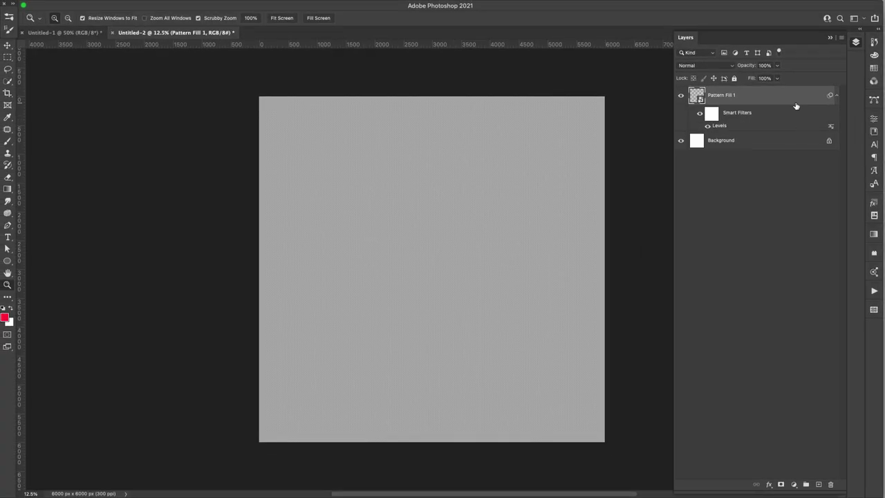
Duplicate the pattern layer and give Pattern Fill 1 a 1.5 px Gaussian Blur.
{"action": "key", "text": "super+j"}
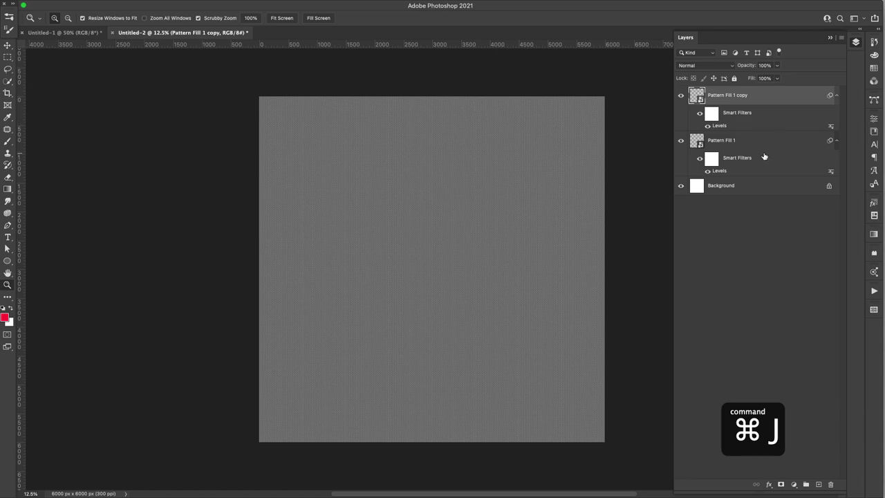
{"action": "left_click", "coordinate": [764, 145]}
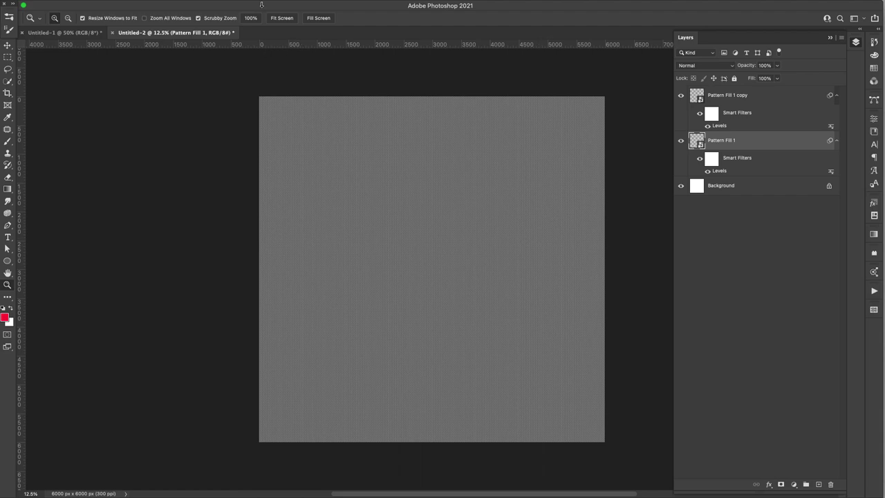
{"action": "left_click", "coordinate": [204, 5]}
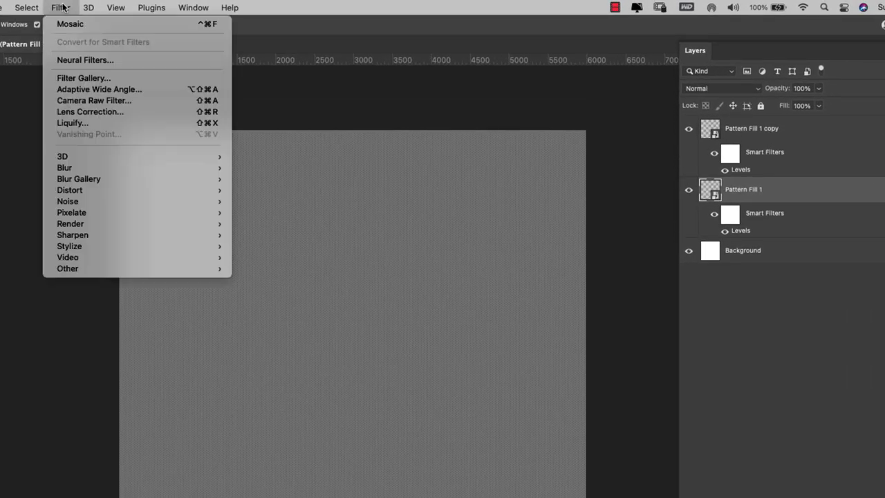
{"action": "mouse_move", "coordinate": [80, 166]}
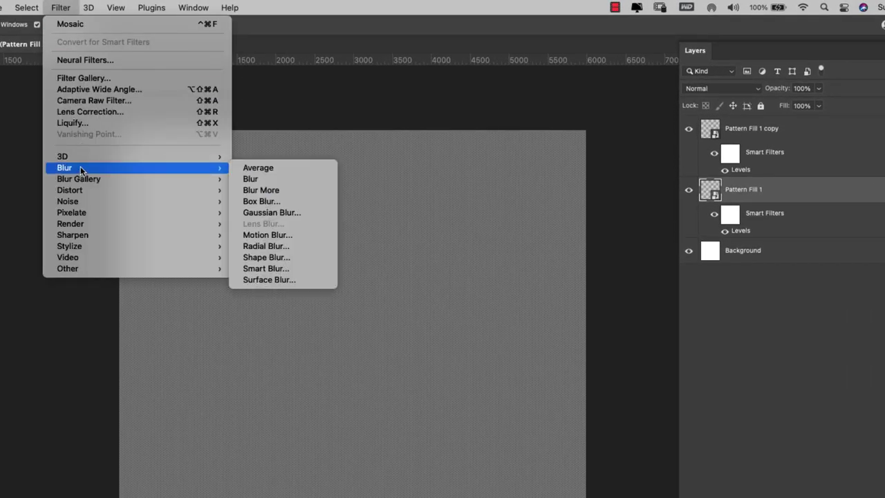
{"action": "left_click", "coordinate": [271, 213]}
{"action": "type", "text": "1.5"}
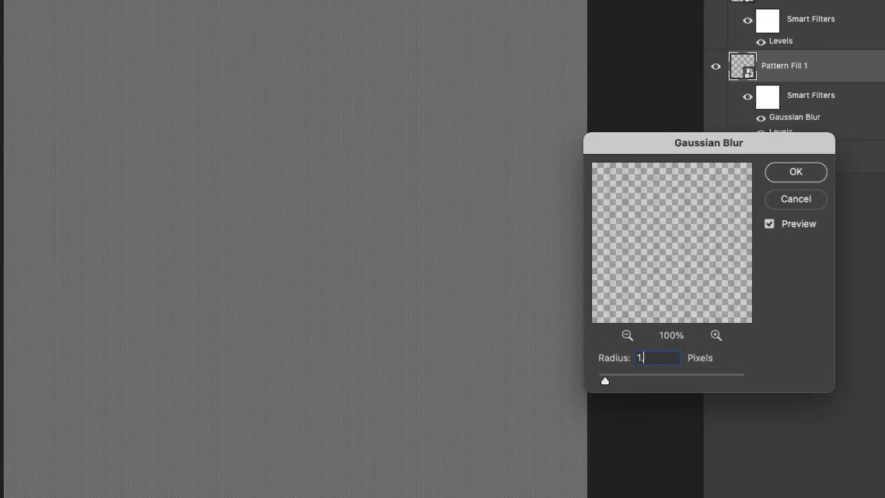
{"action": "left_click", "coordinate": [792, 171]}
Duplicate the blurred layer, then raise Pattern Fill 1's Gaussian Blur radius to 3 px.
{"action": "key", "text": "super+j"}
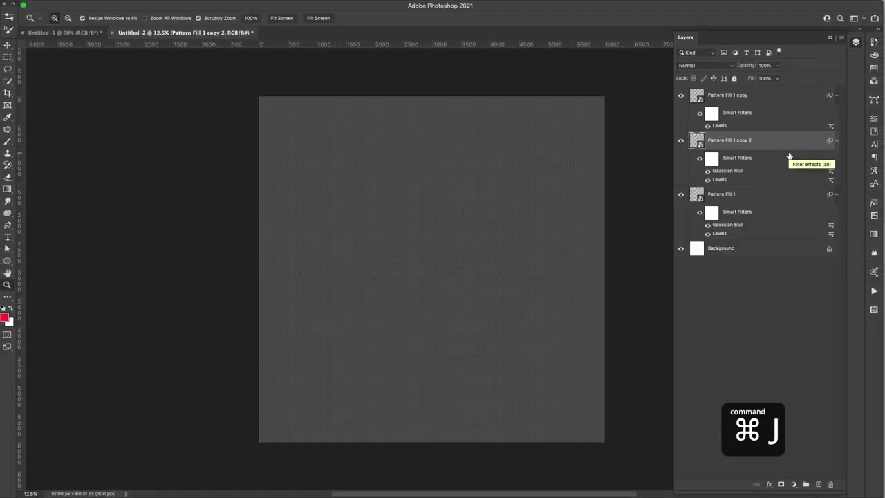
{"action": "left_click", "coordinate": [788, 200]}
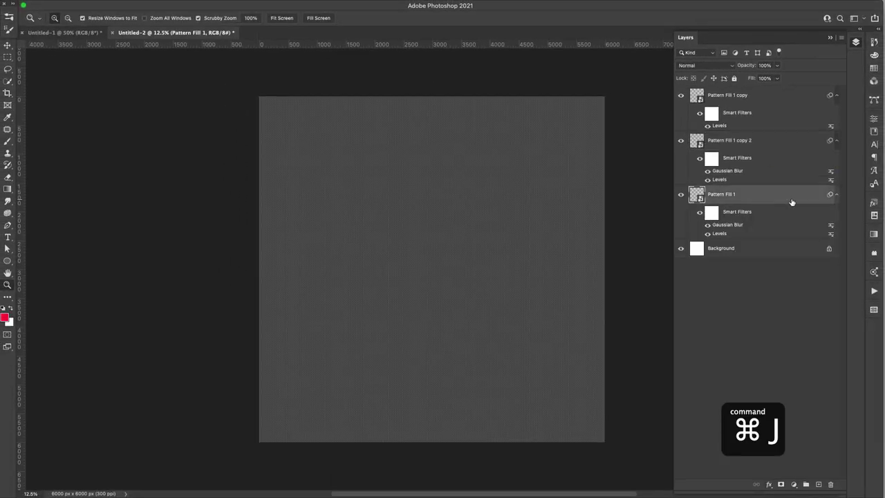
{"action": "double_click", "coordinate": [728, 225]}
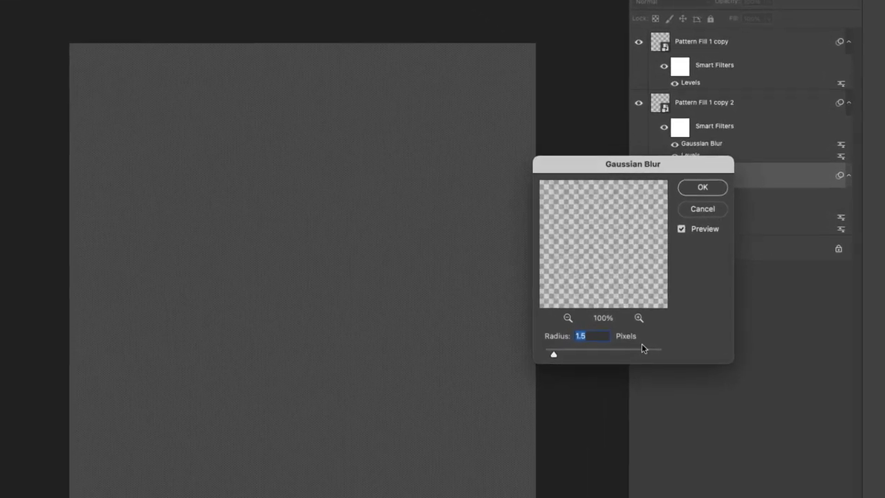
{"action": "type", "text": "3"}
{"action": "left_click", "coordinate": [698, 190]}
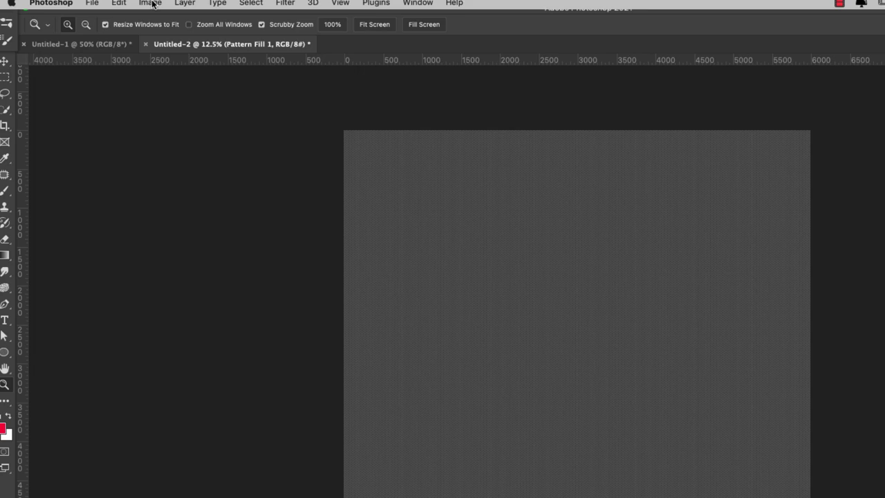
Define the layered knit texture as a new pattern named 'Knit'.
{"action": "left_click", "coordinate": [119, 3]}
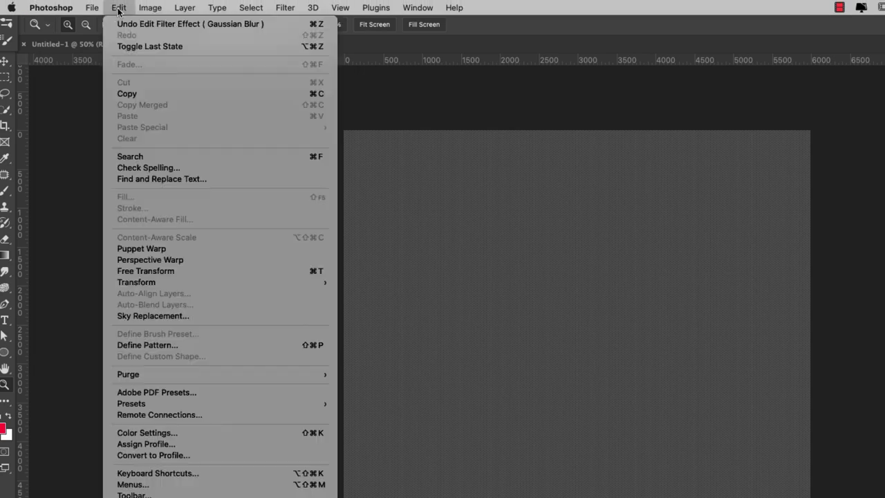
{"action": "left_click", "coordinate": [144, 349]}
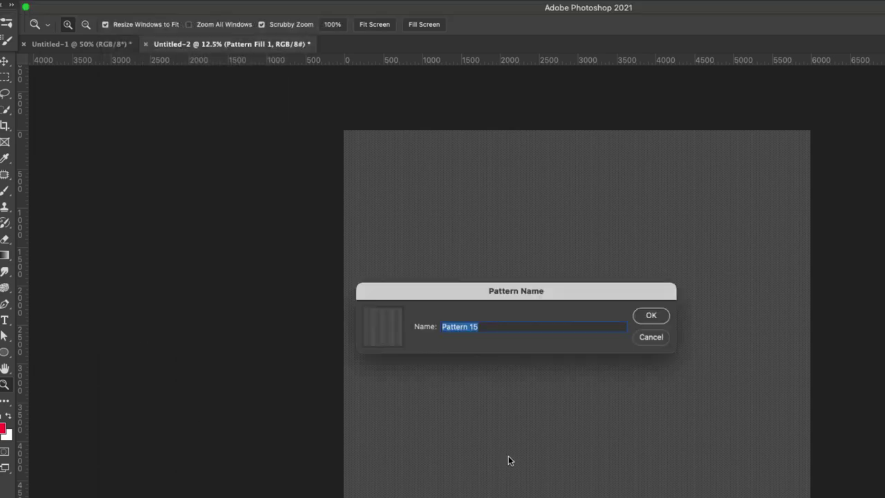
{"action": "type", "text": "Knit"}
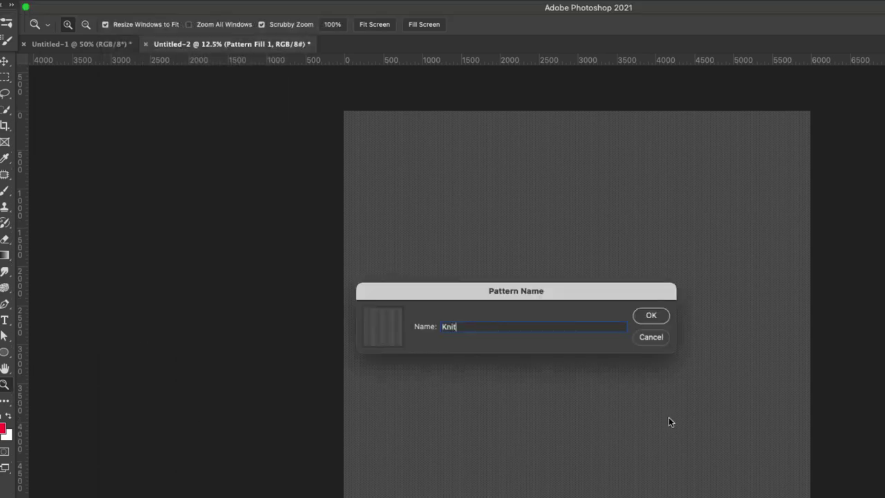
{"action": "left_click", "coordinate": [651, 315]}
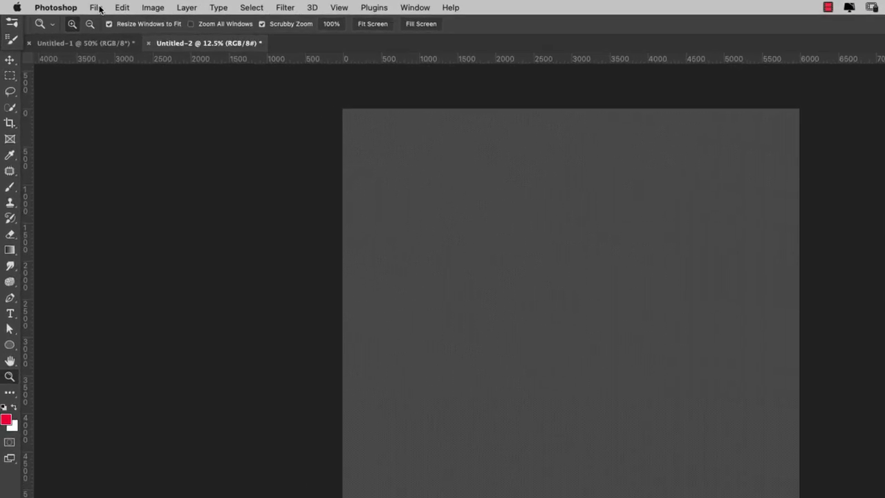
Save the texture as 'knitted displacement.psd' on this computer, then close it.
{"action": "left_click", "coordinate": [97, 8]}
{"action": "left_click", "coordinate": [97, 130]}
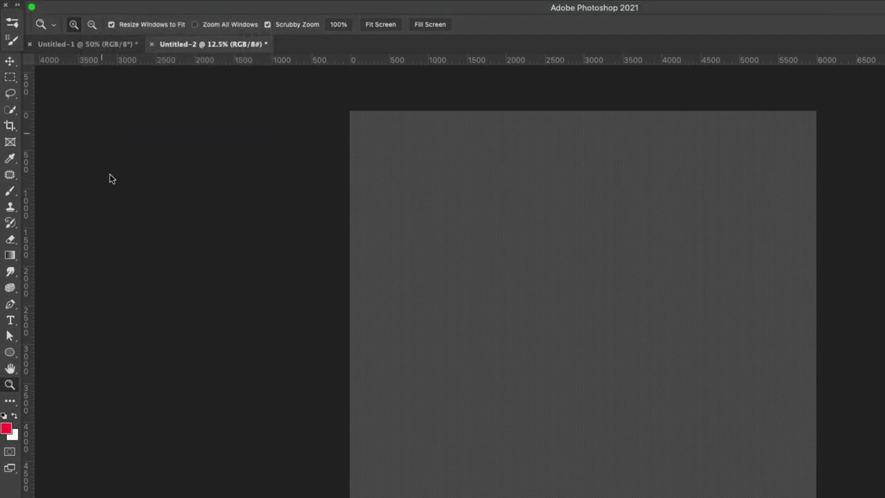
{"action": "left_click", "coordinate": [588, 440]}
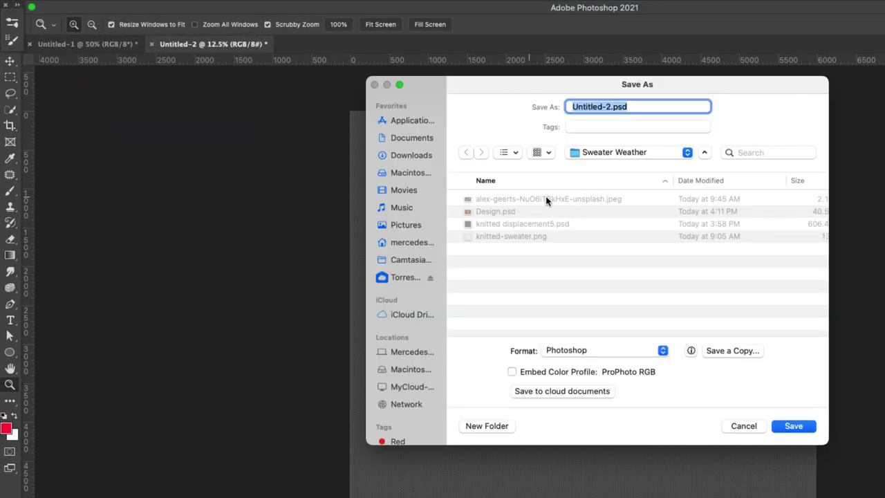
{"action": "left_click", "coordinate": [510, 223]}
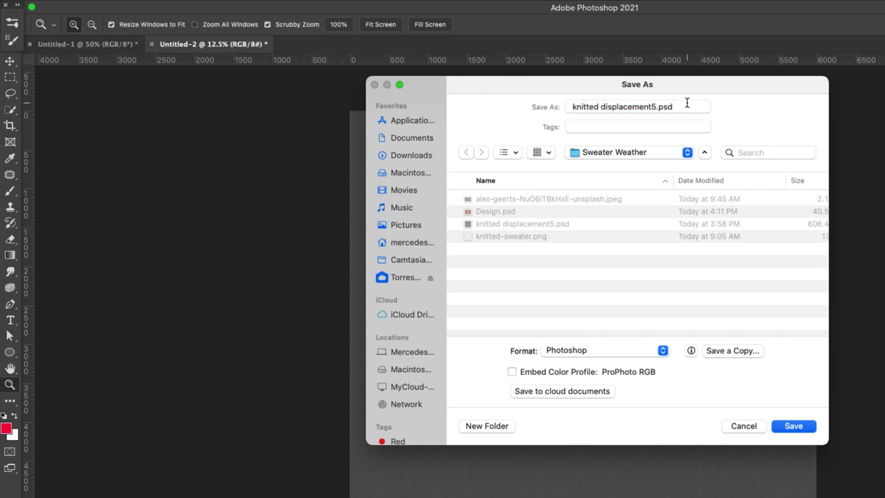
{"action": "left_click", "coordinate": [656, 108]}
{"action": "key", "text": "BackSpace"}
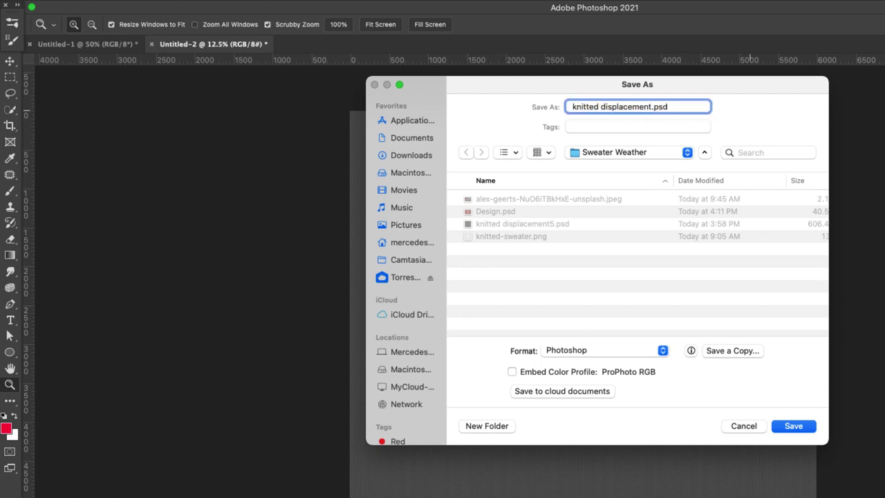
{"action": "left_click", "coordinate": [793, 426]}
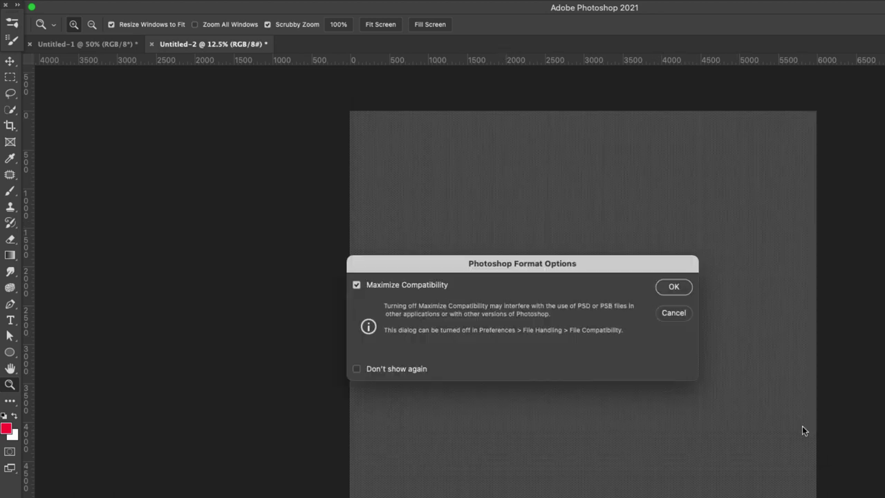
{"action": "left_click", "coordinate": [597, 255]}
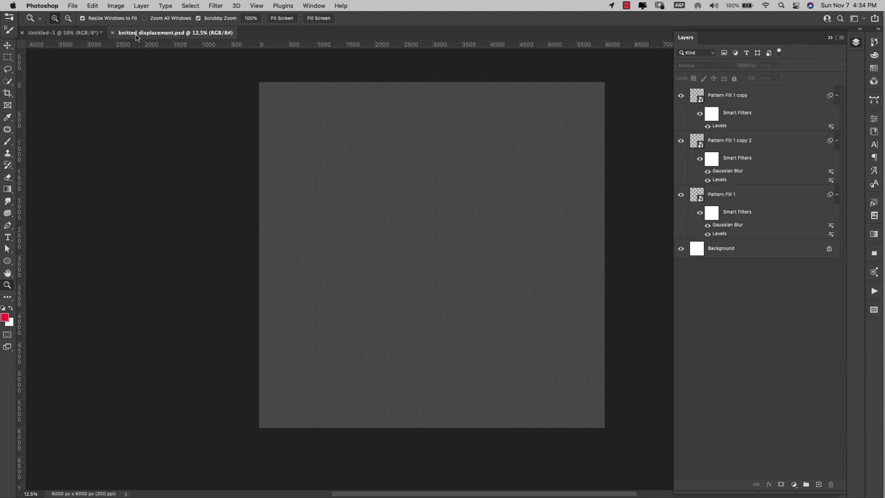
{"action": "left_click", "coordinate": [113, 33]}
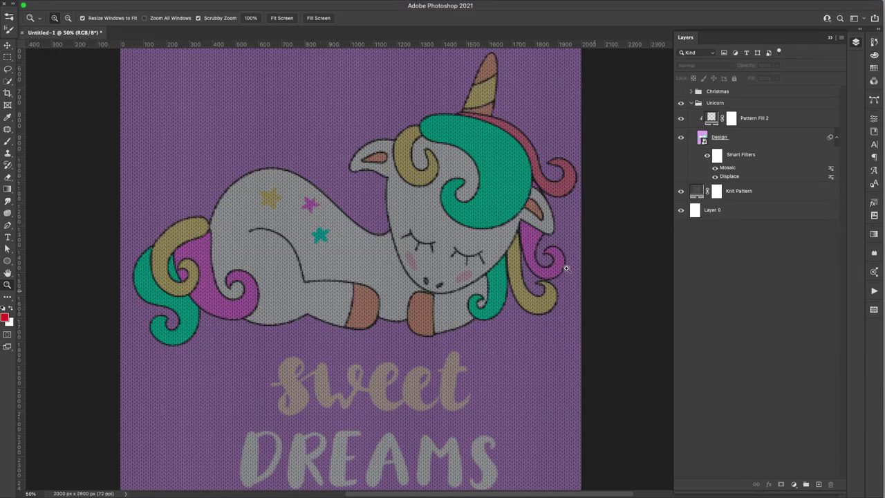
Create a blank 2000 × 2800 px, 300 ppi document from the recent preset.
{"action": "left_click", "coordinate": [72, 5]}
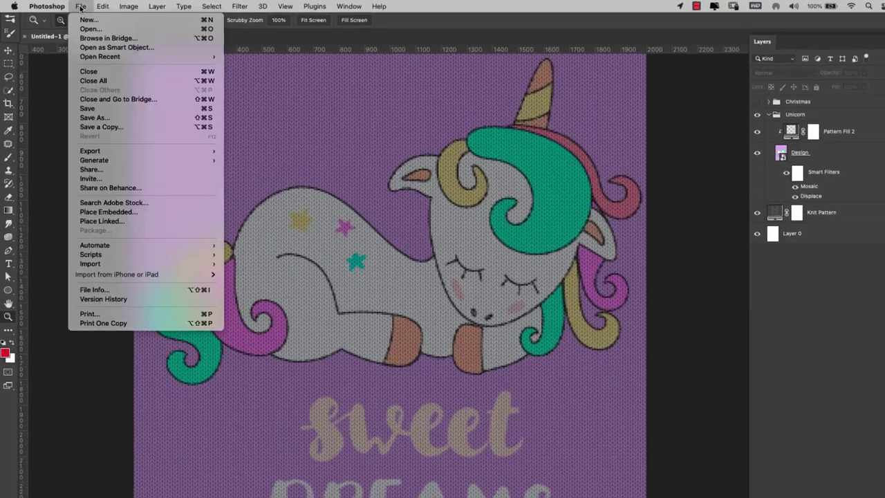
{"action": "left_click", "coordinate": [105, 25]}
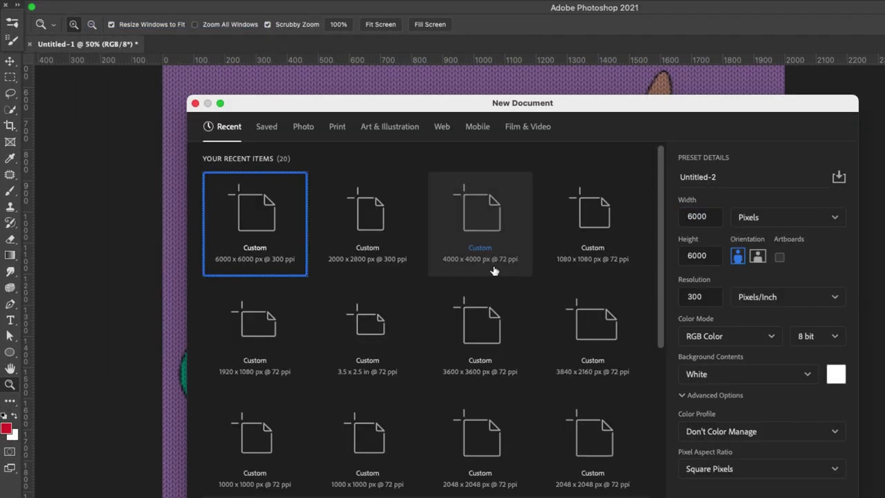
{"action": "left_click", "coordinate": [358, 239]}
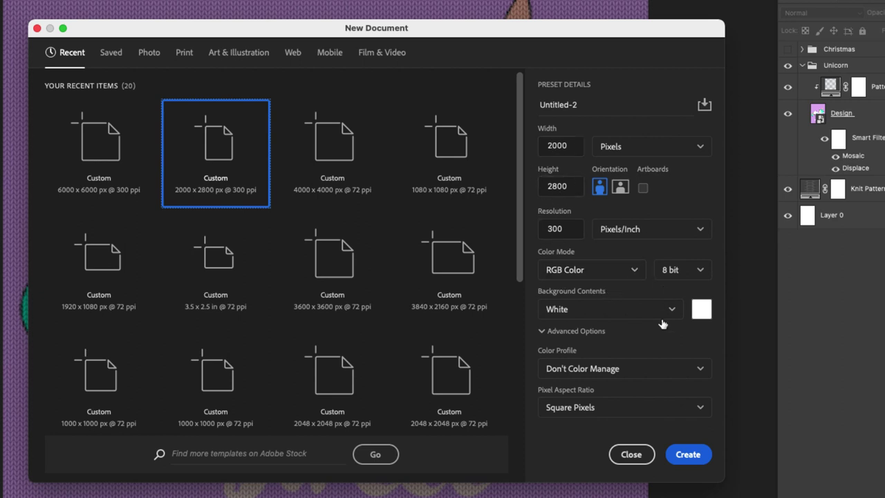
{"action": "left_click", "coordinate": [688, 464]}
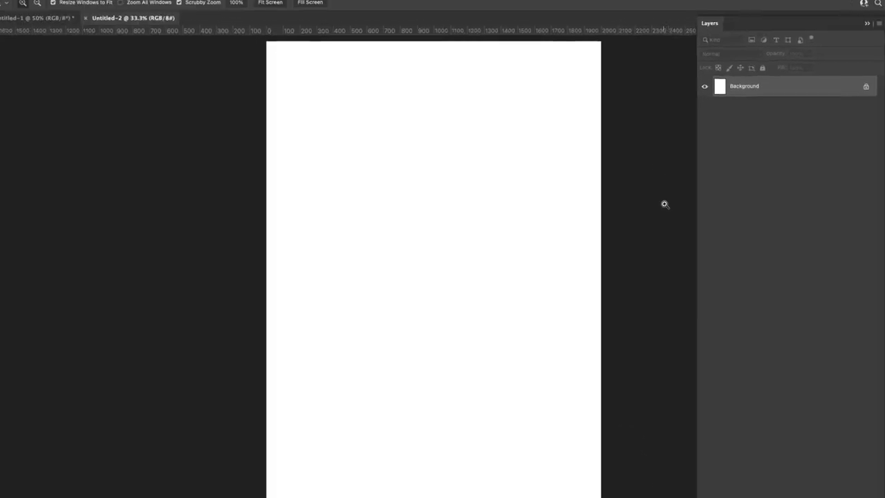
{"action": "left_click", "coordinate": [517, 180], "text": "alt"}
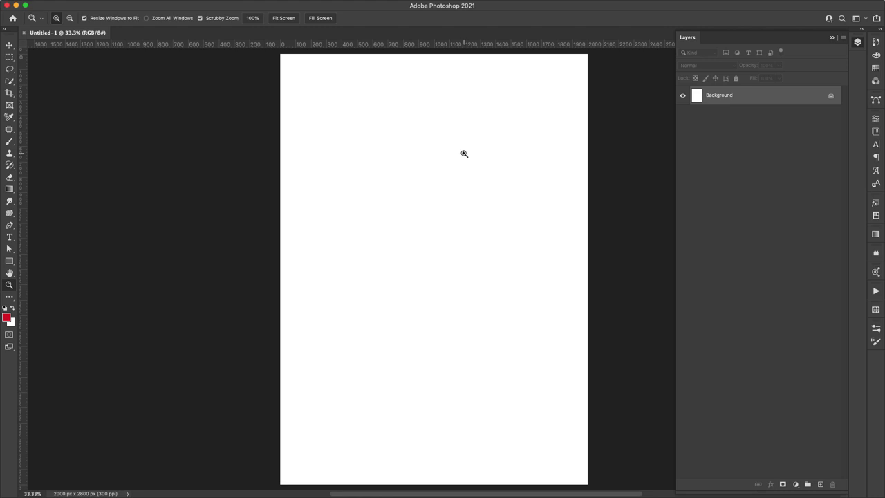
Add a new empty layer and convert it to a smart object.
{"action": "left_click", "coordinate": [821, 485]}
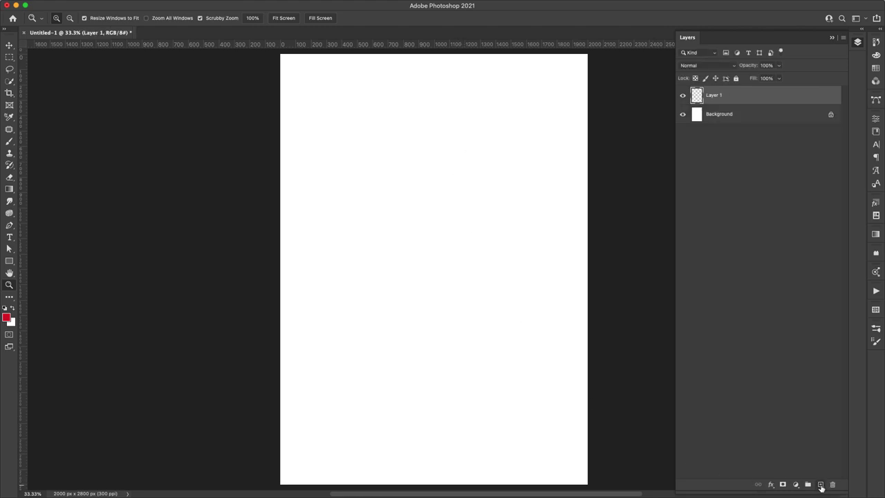
{"action": "right_click", "coordinate": [711, 97]}
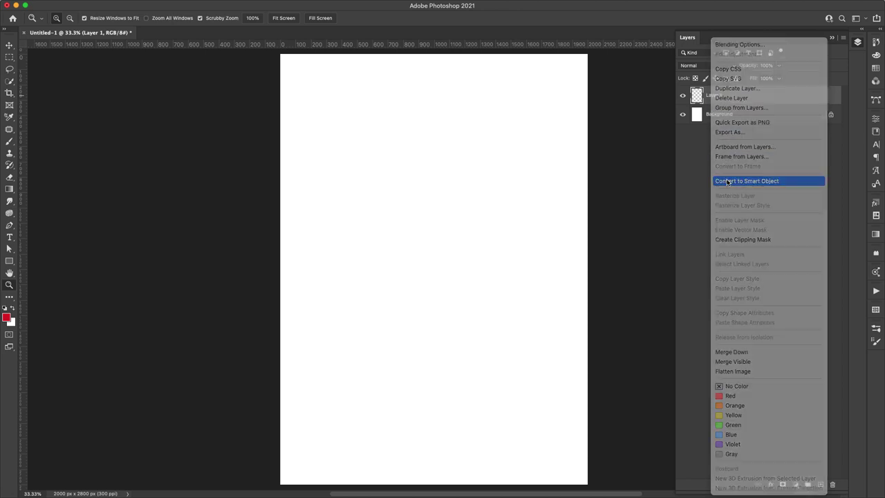
{"action": "left_click", "coordinate": [728, 181]}
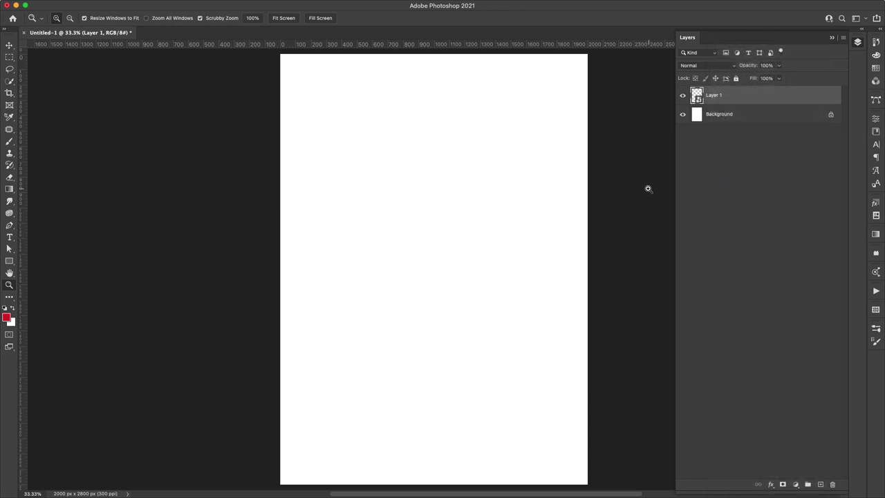
Inside the smart object's contents, place the sweet-dreams image and commit it.
{"action": "double_click", "coordinate": [697, 97]}
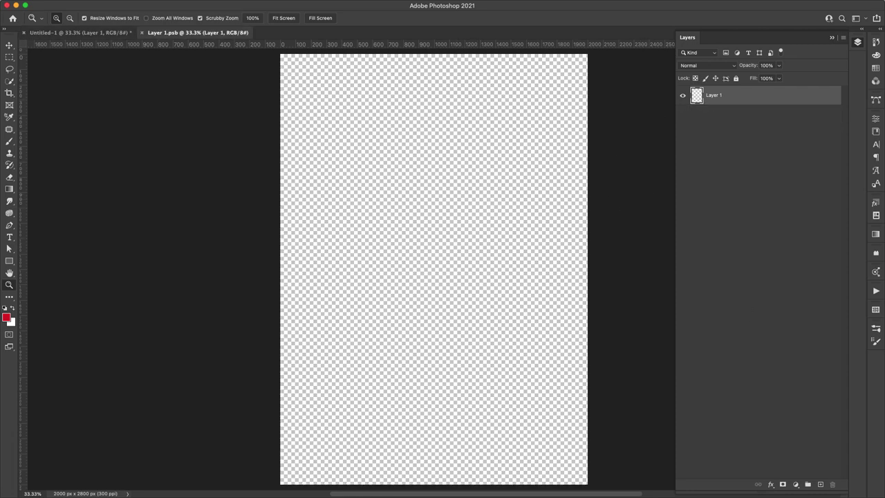
{"action": "left_click_drag", "start_coordinate": [826, 226], "coordinate": [436, 216]}
{"action": "key", "text": "Return"}
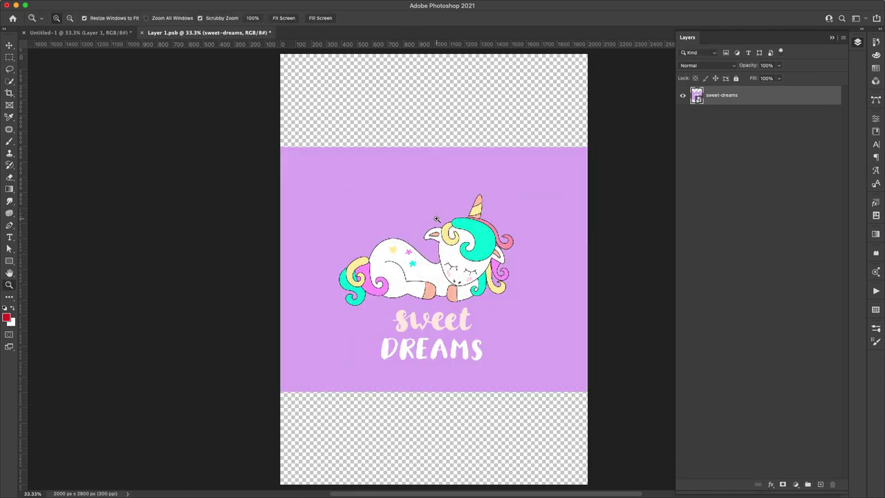
{"action": "left_click", "coordinate": [437, 218], "text": "alt"}
{"action": "key", "text": "v"}
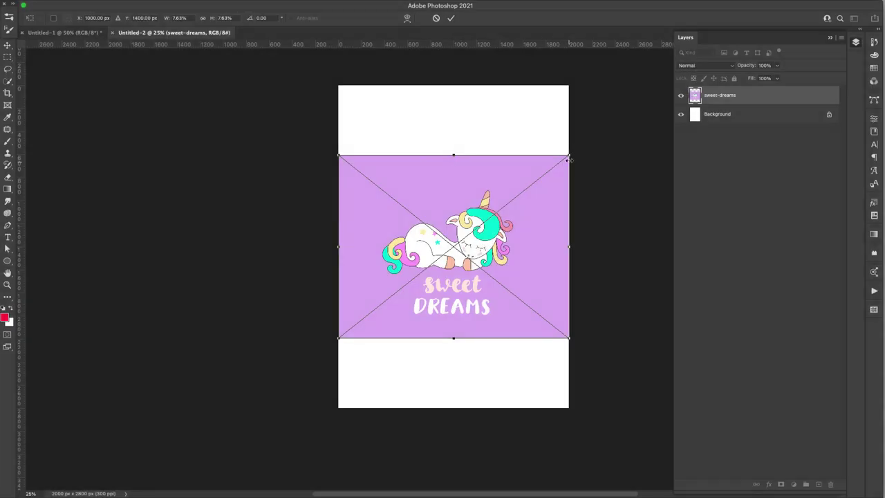
Scale the sweet-dreams image with Free Transform until its purple backdrop covers the canvas, then commit.
{"action": "left_click_drag", "start_coordinate": [568, 155], "coordinate": [657, 85]}
{"action": "left_click_drag", "start_coordinate": [344, 334], "coordinate": [262, 420]}
{"action": "left_click_drag", "start_coordinate": [401, 325], "coordinate": [413, 326]}
{"action": "left_click_drag", "start_coordinate": [261, 247], "coordinate": [267, 247]}
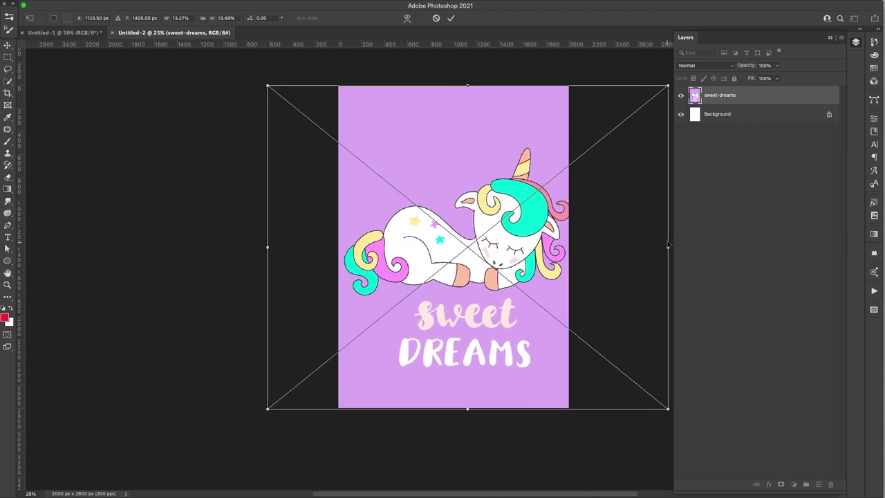
{"action": "left_click_drag", "start_coordinate": [668, 247], "coordinate": [659, 245]}
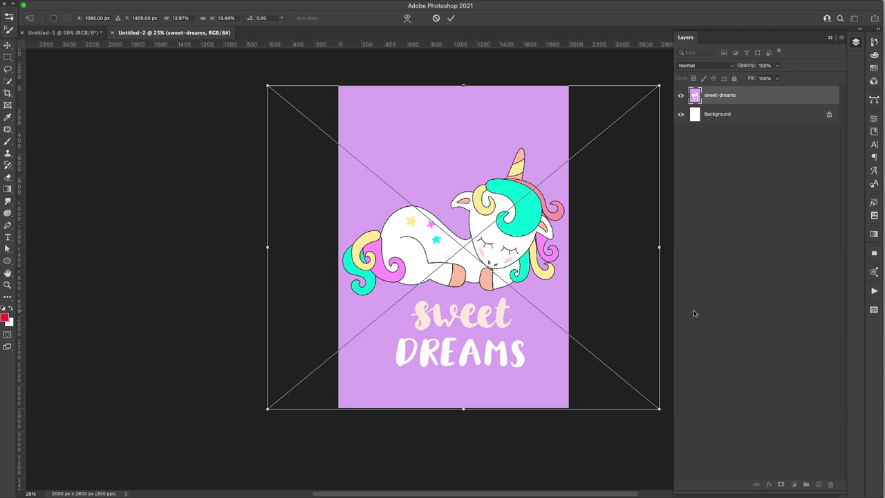
{"action": "key", "text": "Return"}
{"action": "key", "text": "z"}
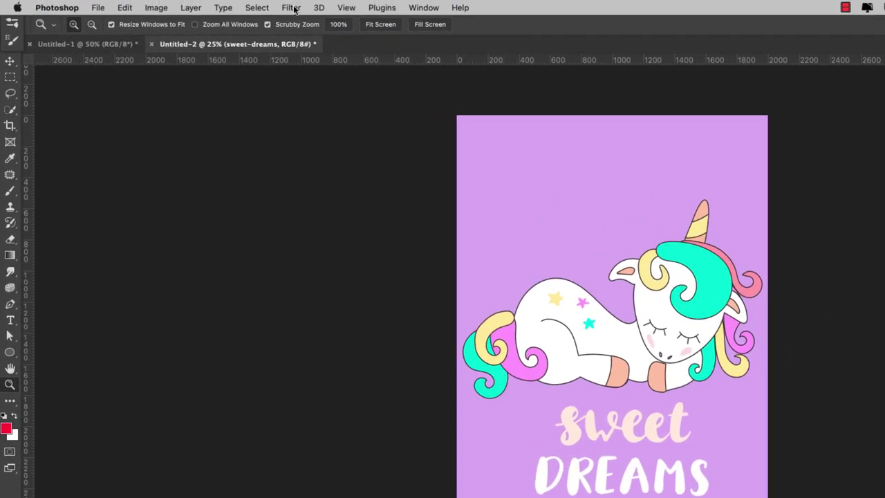
Apply Displace at scale 10 using knitted displacement.psd as the displacement map.
{"action": "left_click", "coordinate": [216, 6]}
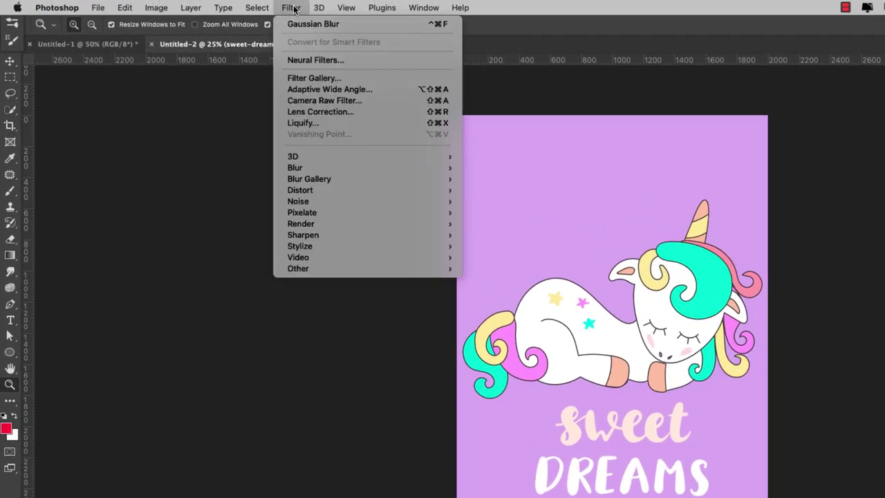
{"action": "mouse_move", "coordinate": [324, 190]}
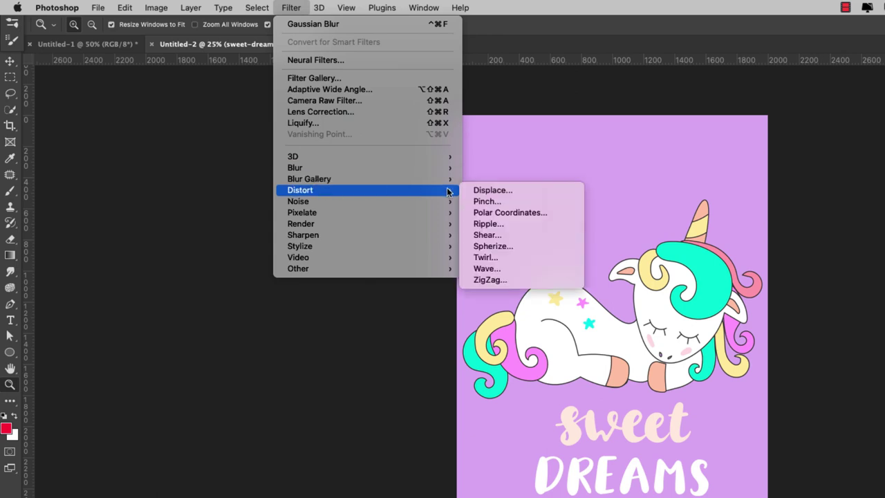
{"action": "left_click", "coordinate": [504, 192]}
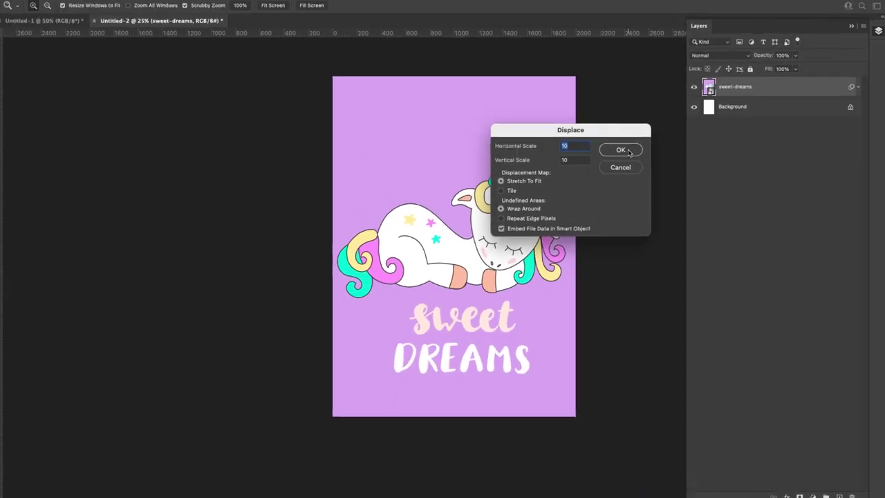
{"action": "left_click", "coordinate": [617, 157]}
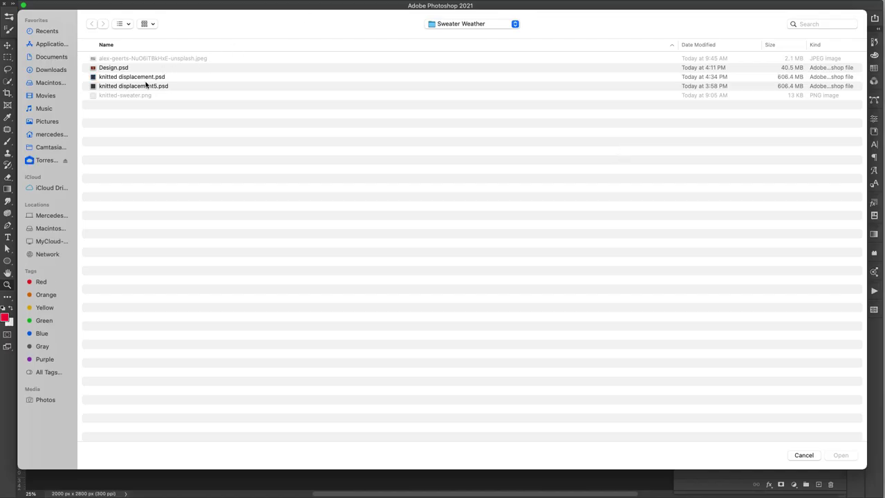
{"action": "left_click", "coordinate": [123, 78]}
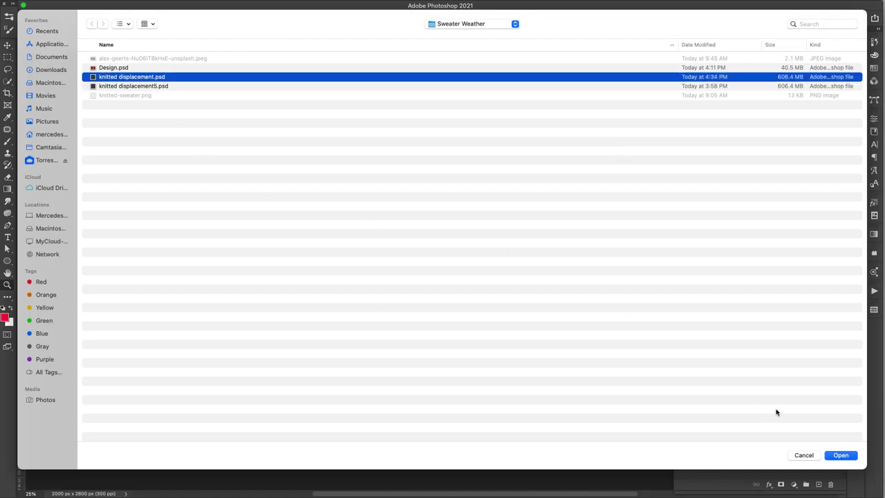
{"action": "left_click", "coordinate": [840, 456]}
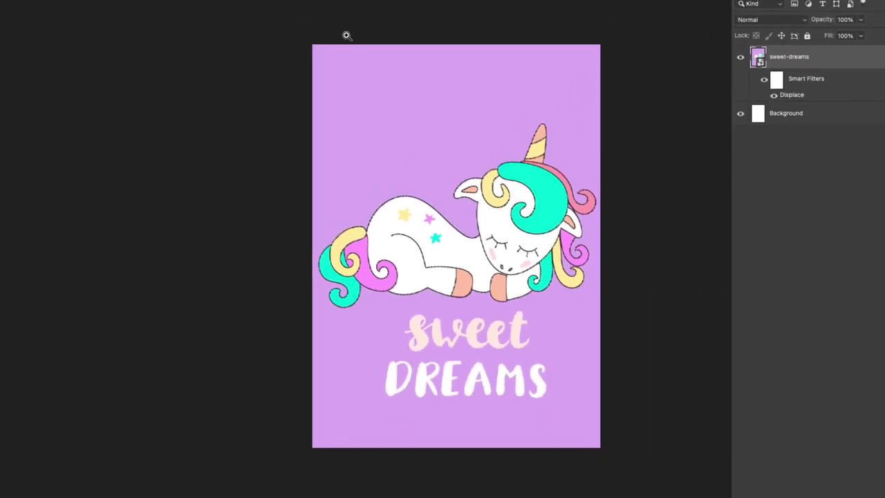
Add a Mosaic filter with cell size 6 to the sweet-dreams layer, then zoom in.
{"action": "left_click", "coordinate": [215, 7]}
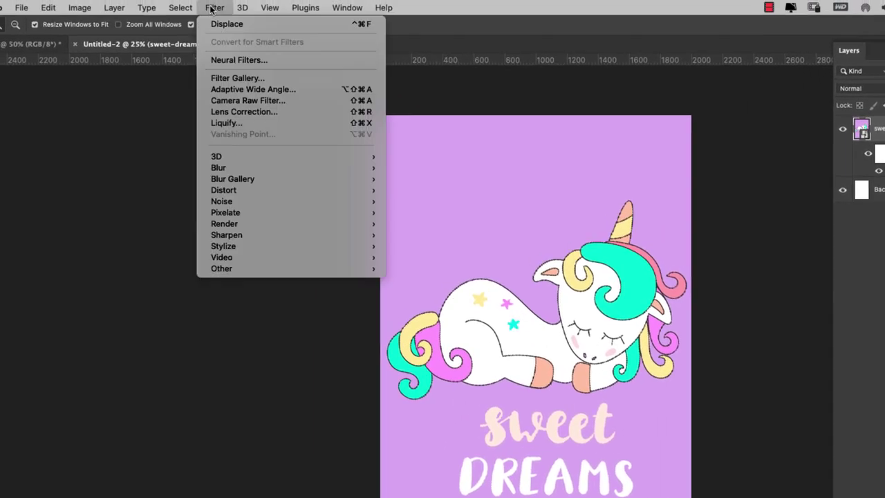
{"action": "mouse_move", "coordinate": [242, 214]}
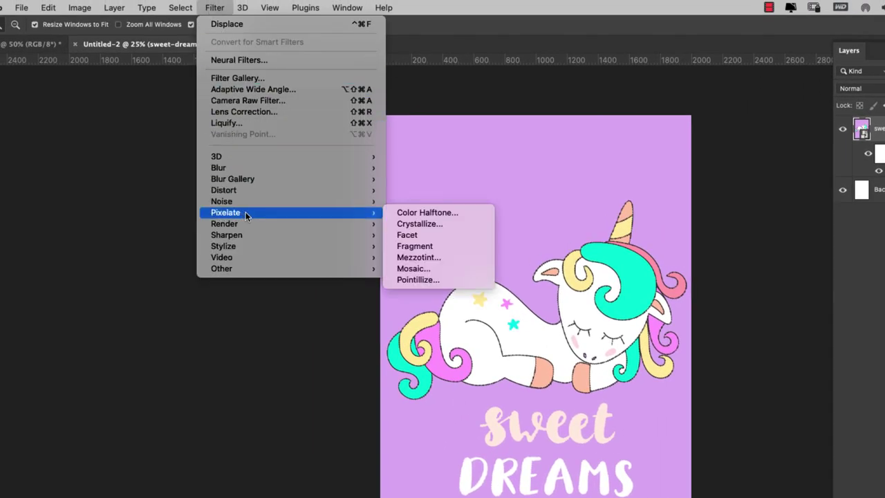
{"action": "left_click", "coordinate": [415, 269]}
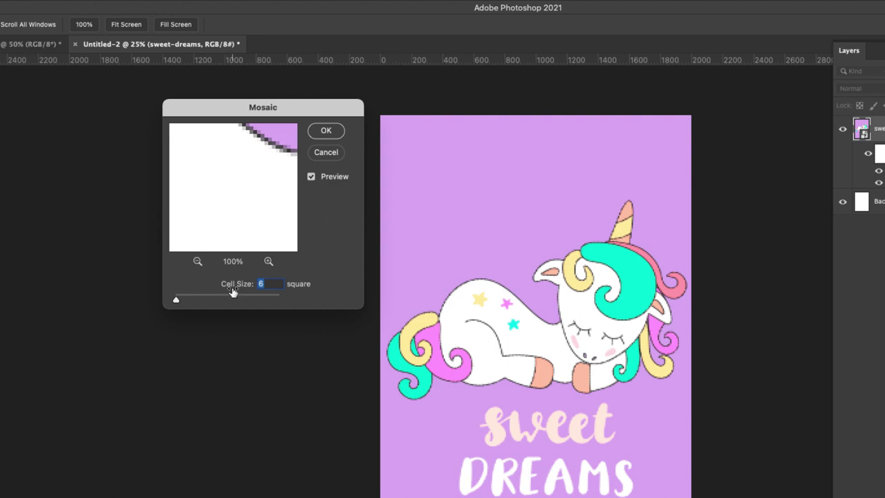
{"action": "left_click", "coordinate": [329, 131]}
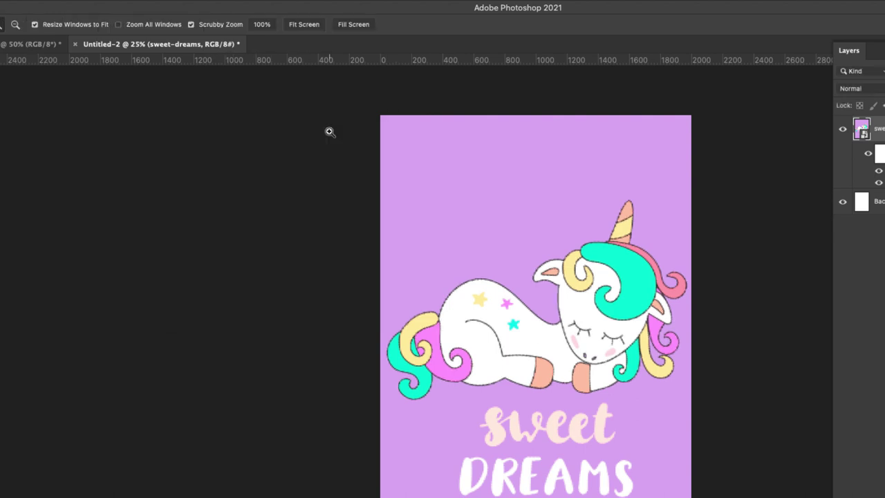
{"action": "left_click", "coordinate": [565, 264]}
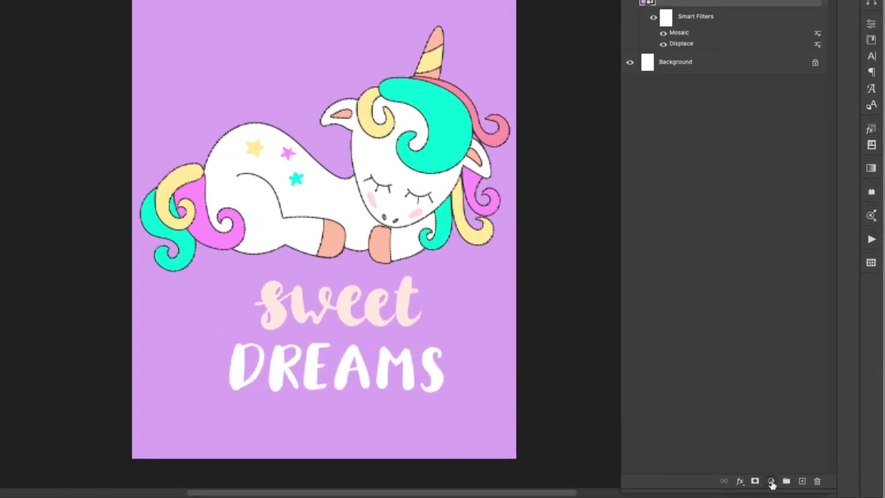
Add a pattern fill layer using the knitted-sweater.png pattern at 5% scale.
{"action": "left_click", "coordinate": [772, 485]}
{"action": "left_click", "coordinate": [782, 245]}
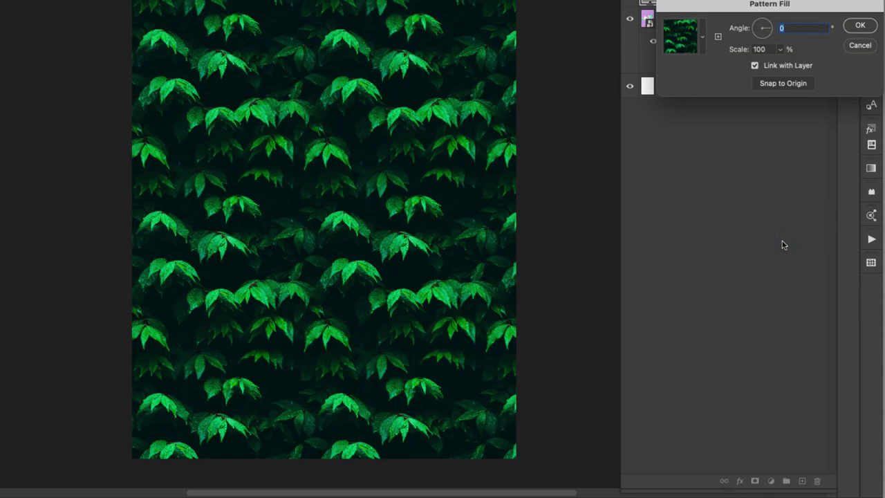
{"action": "left_click", "coordinate": [703, 37]}
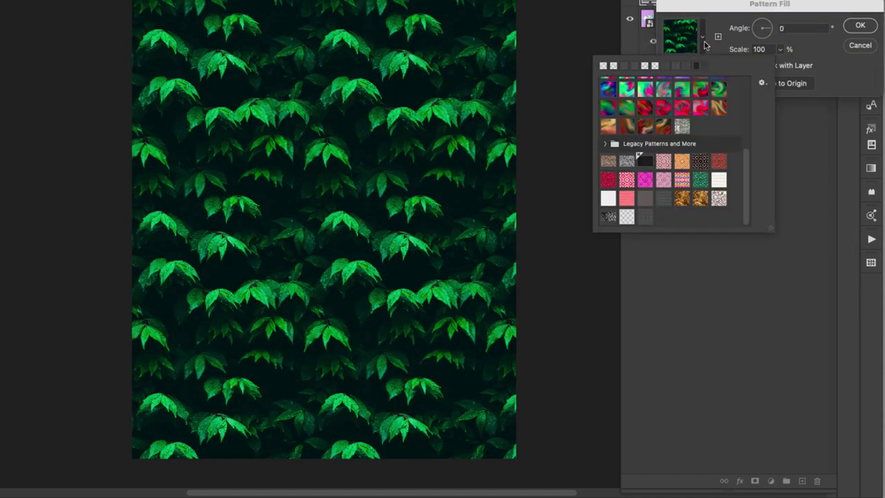
{"action": "left_click", "coordinate": [626, 217]}
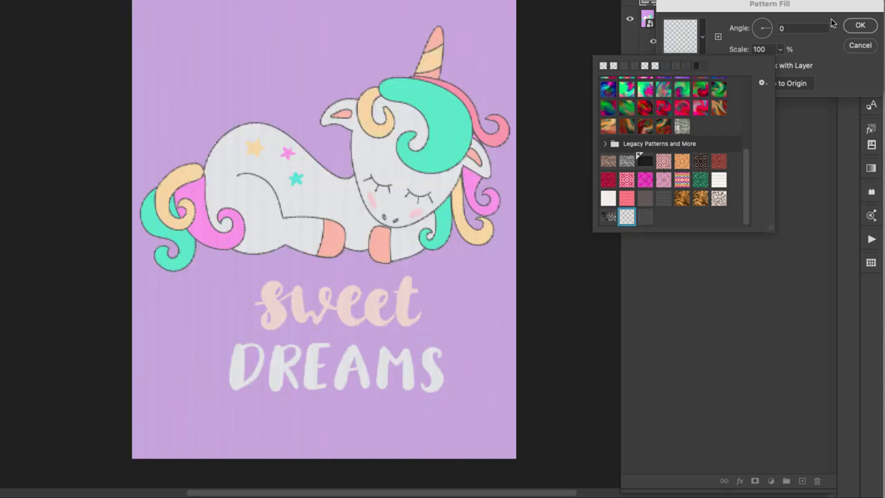
{"action": "left_click", "coordinate": [817, 48]}
{"action": "double_click", "coordinate": [764, 49]}
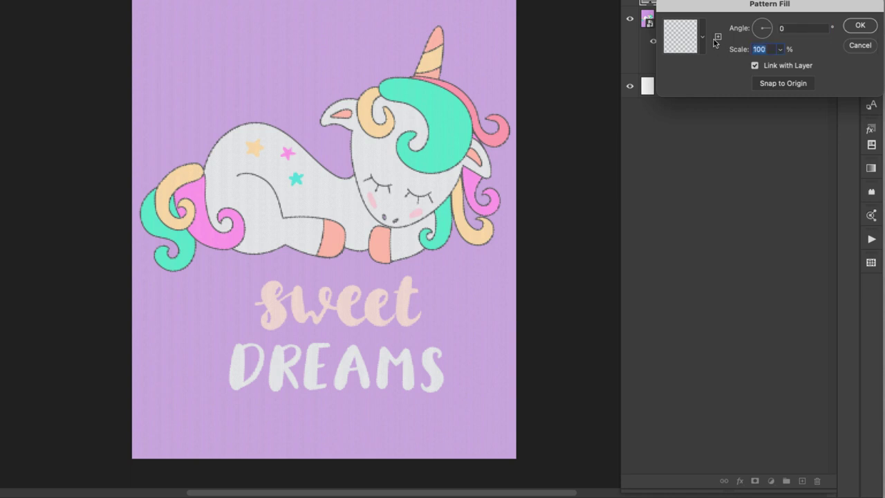
{"action": "type", "text": "50"}
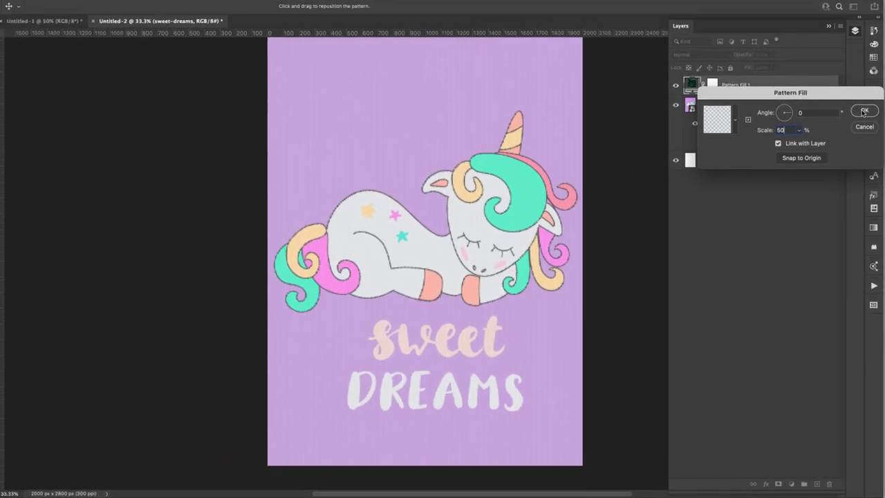
{"action": "left_click", "coordinate": [860, 25]}
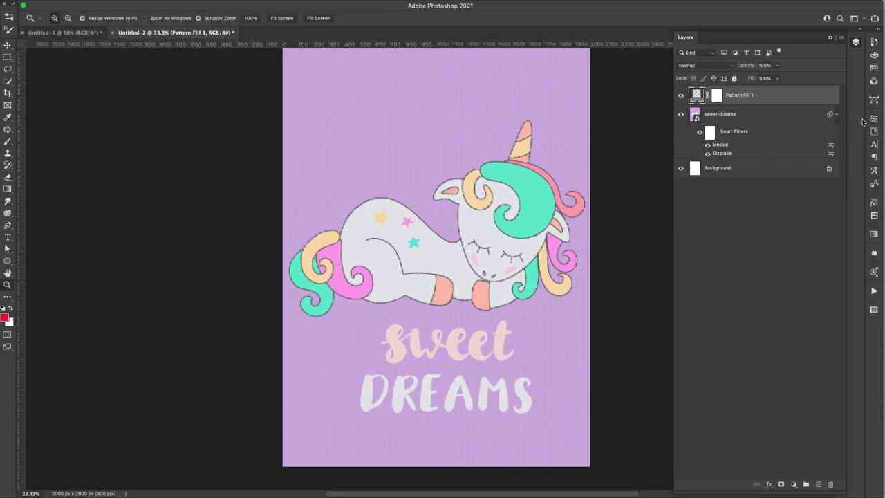
Rename the sweet-dreams layer to 'Design'.
{"action": "double_click", "coordinate": [726, 115]}
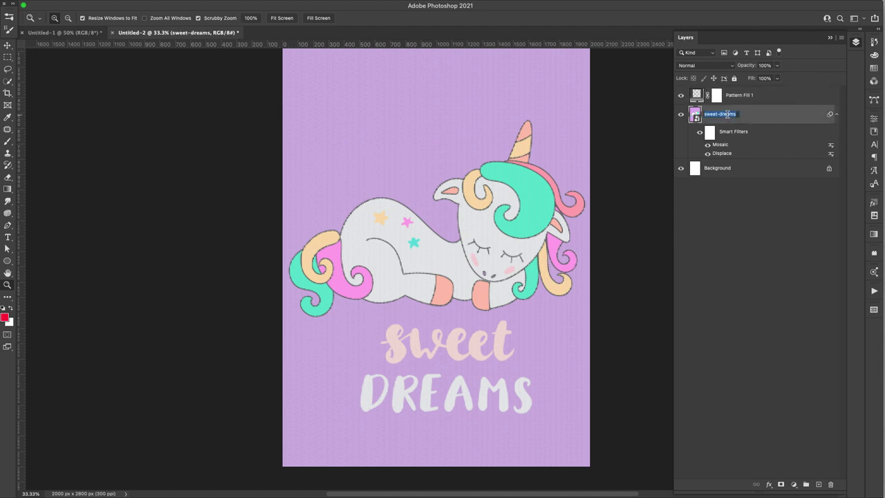
{"action": "type", "text": "Design"}
{"action": "left_click", "coordinate": [760, 99]}
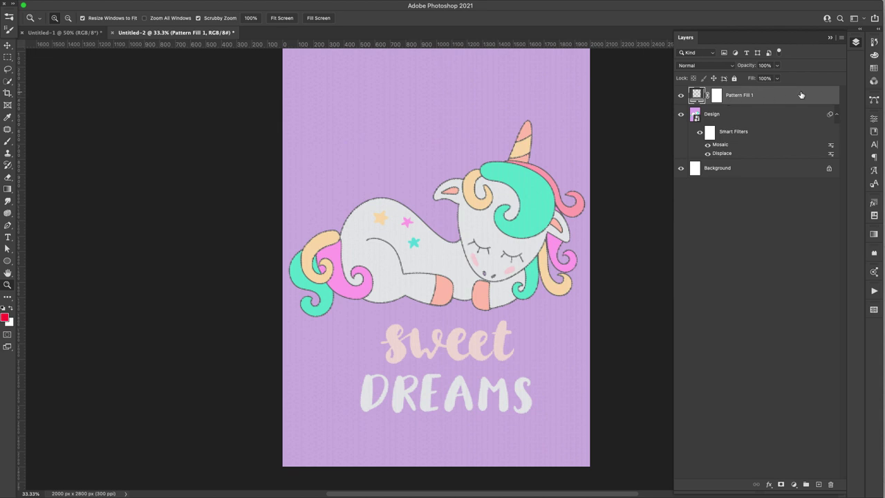
Make Pattern Fill 1 a clipping mask on Design, then select Background.
{"action": "right_click", "coordinate": [803, 96]}
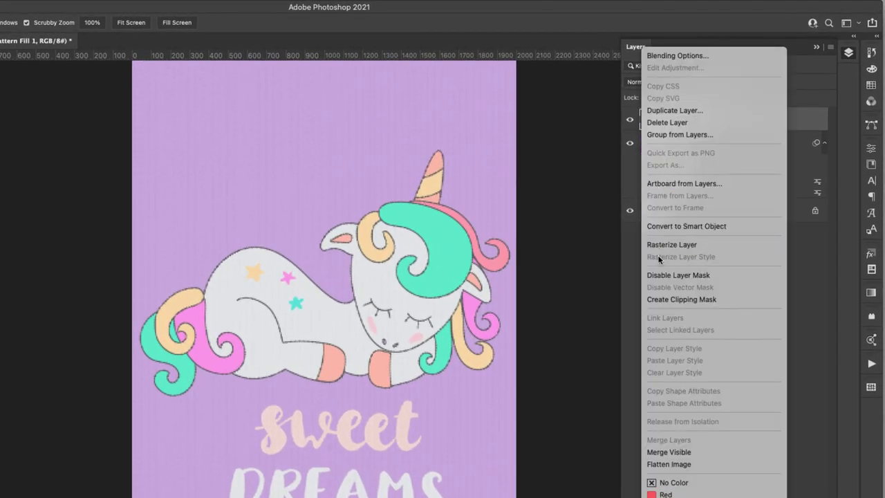
{"action": "left_click", "coordinate": [681, 299]}
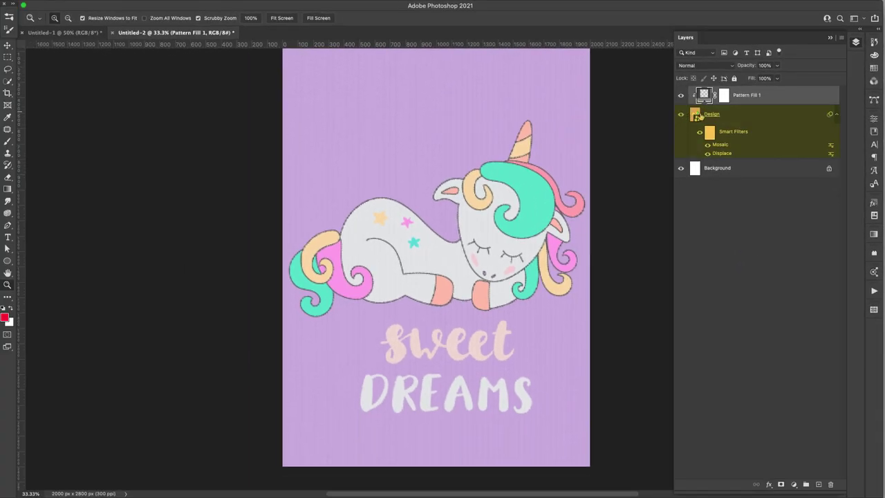
{"action": "left_click", "coordinate": [755, 170]}
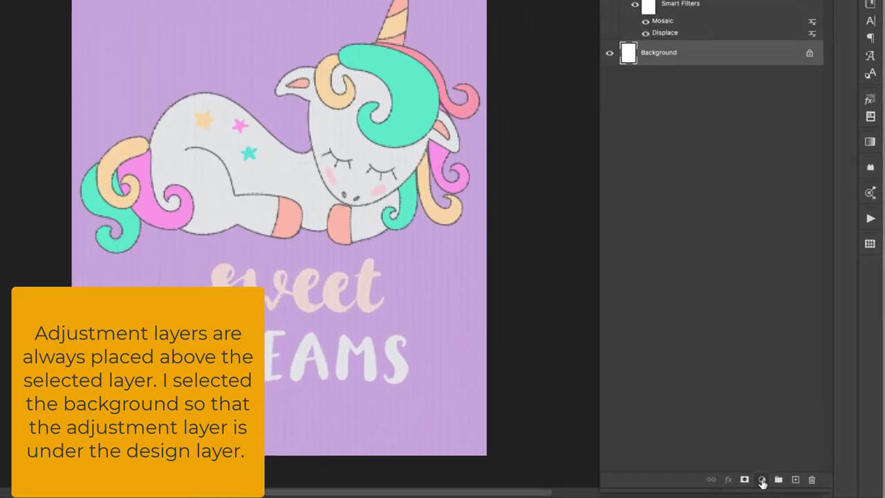
Add Pattern Fill 2 above Background with a dark Legacy knit pattern at 50% scale.
{"action": "left_click", "coordinate": [794, 484]}
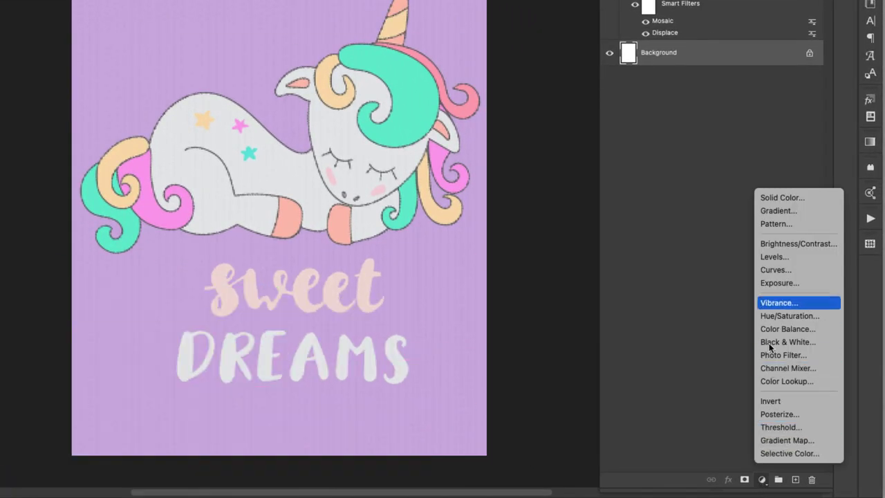
{"action": "left_click", "coordinate": [774, 223]}
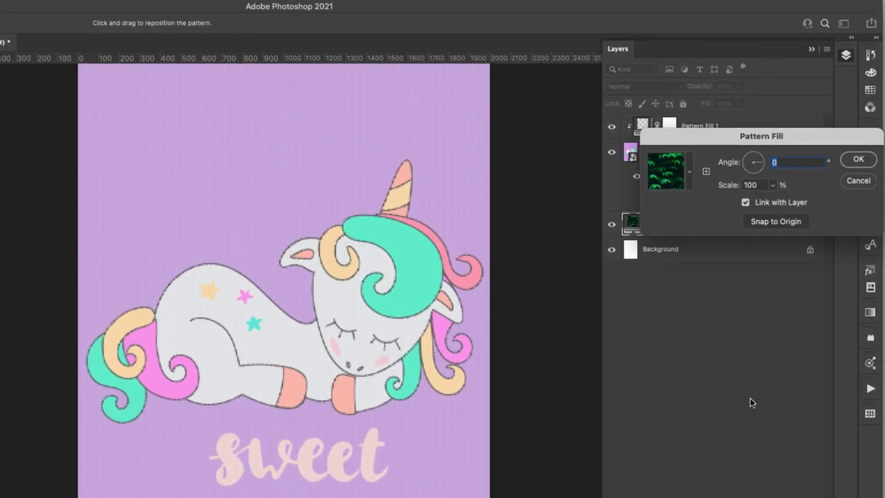
{"action": "left_click", "coordinate": [688, 186]}
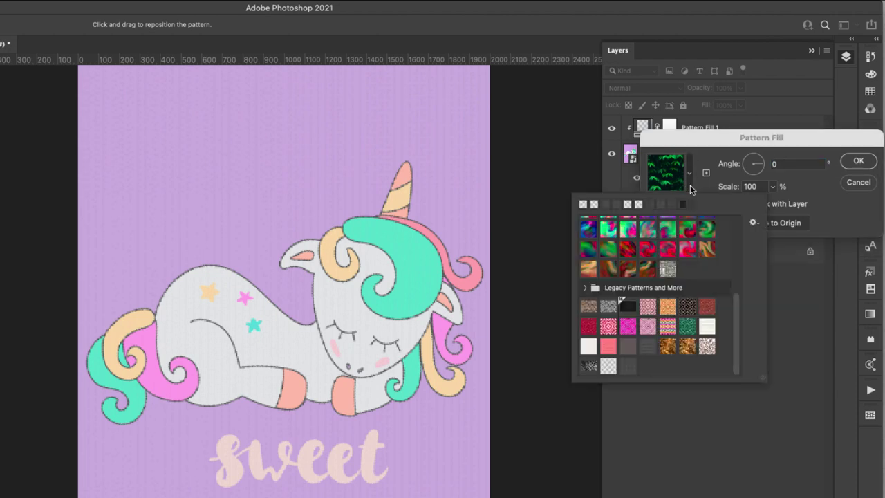
{"action": "double_click", "coordinate": [629, 368]}
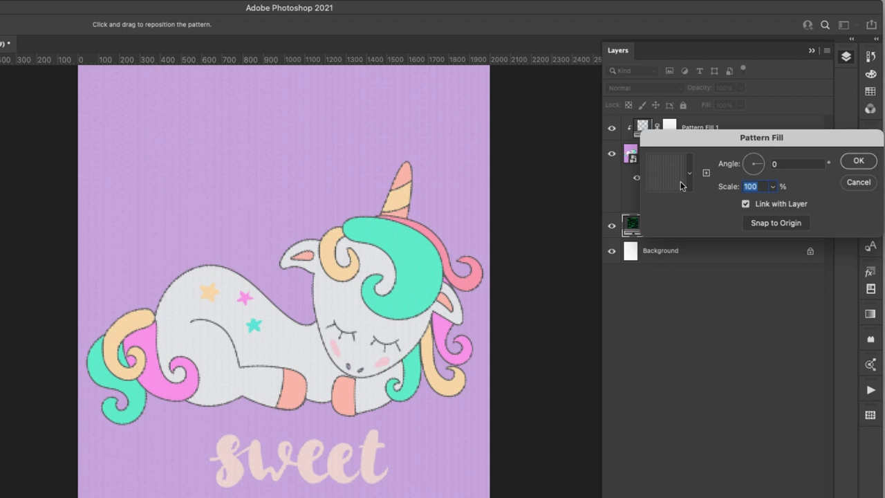
{"action": "type", "text": "50"}
{"action": "left_click", "coordinate": [856, 162]}
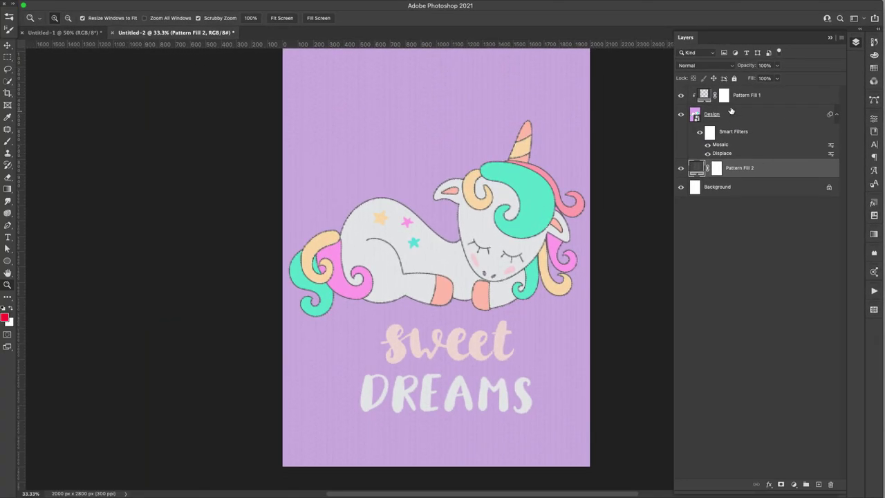
{"action": "left_click", "coordinate": [779, 118]}
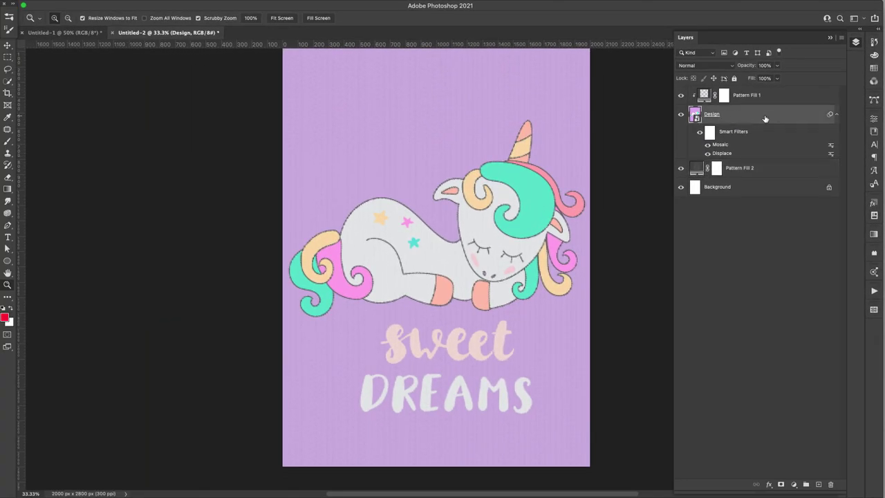
Set the Design layer's blend mode to Overlay and zoom in on the knitted unicorn.
{"action": "left_click", "coordinate": [713, 64]}
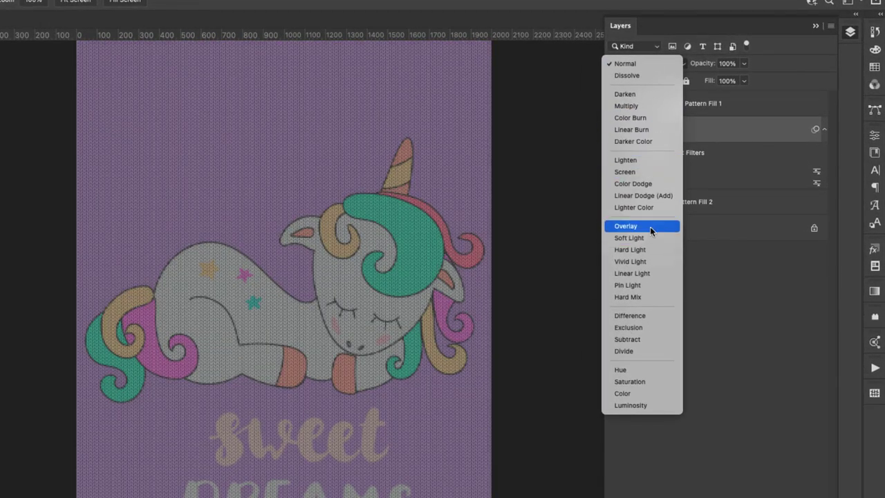
{"action": "left_click", "coordinate": [650, 226]}
{"action": "left_click", "coordinate": [661, 64]}
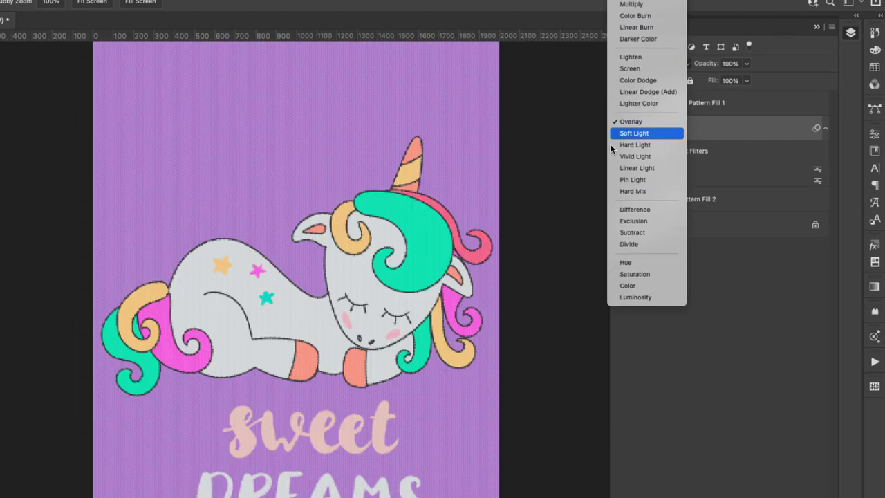
{"action": "key", "text": "Escape"}
{"action": "left_click", "coordinate": [409, 325]}
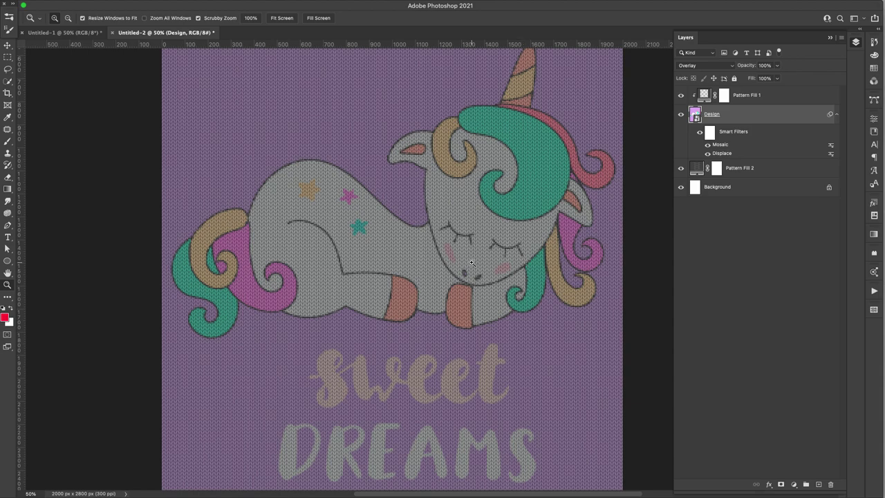